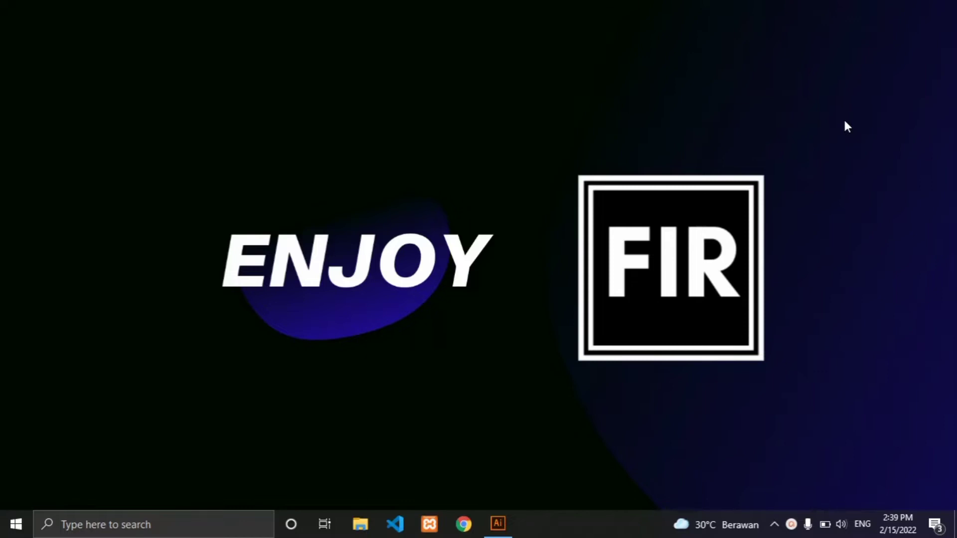
Restore the Illustrator window showing the blank Untitled-1 document.
left_click(498, 530)
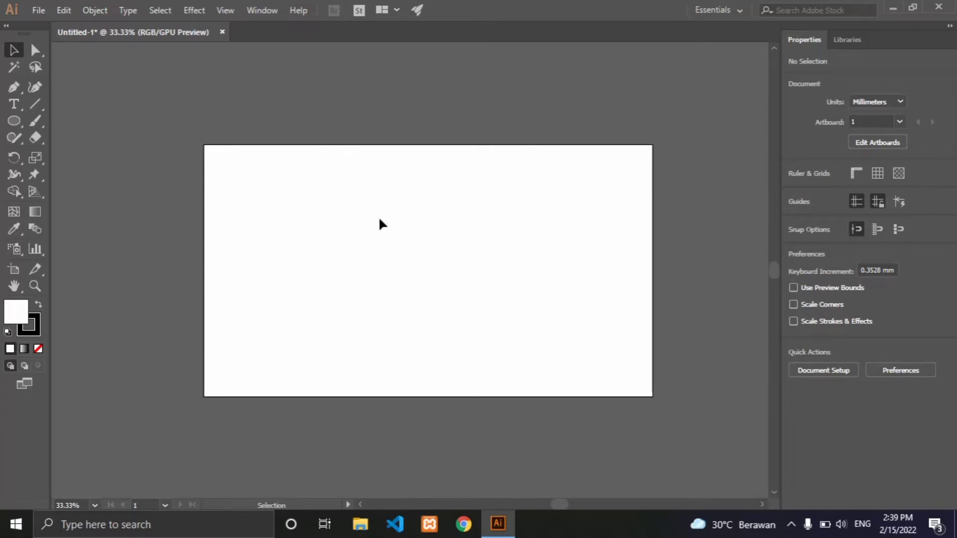
Zoom the blank artboard in to 50%.
scroll(381, 225, "down", 1)
key("ctrl+plus")
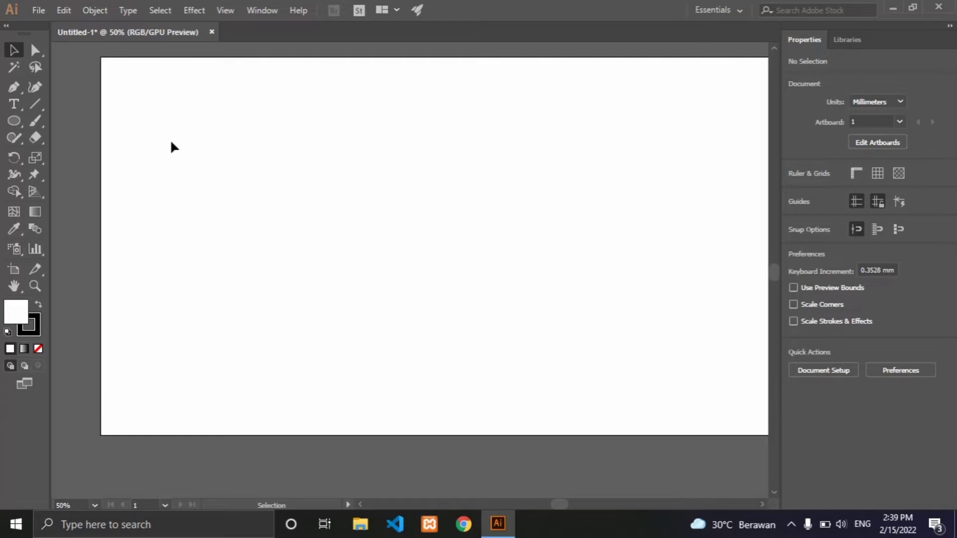
Draw a large circle with the Ellipse tool and shift it slightly left.
left_click(15, 123)
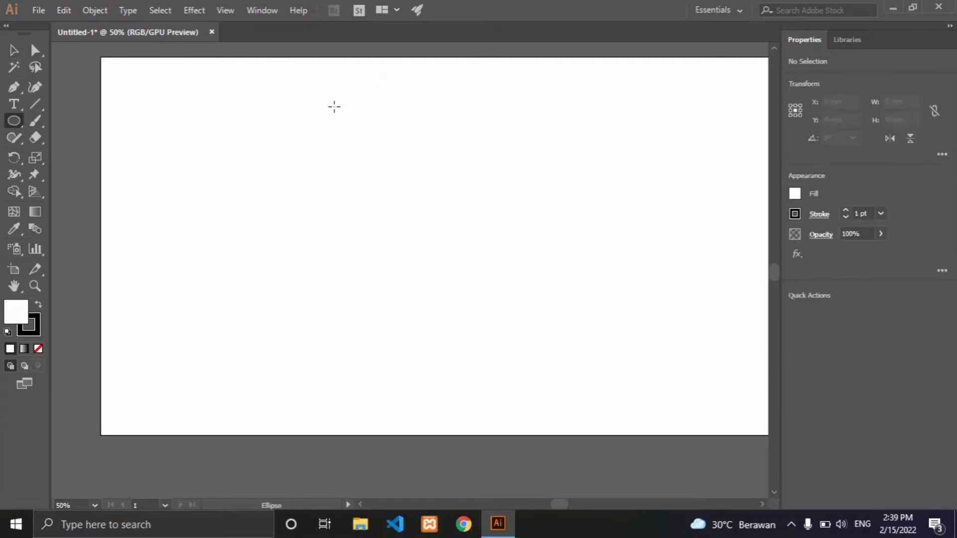
mouse_move(336, 109)
left_mouse_down()
mouse_move(493, 314)
mouse_move(541, 313)
left_mouse_up()
key("v")
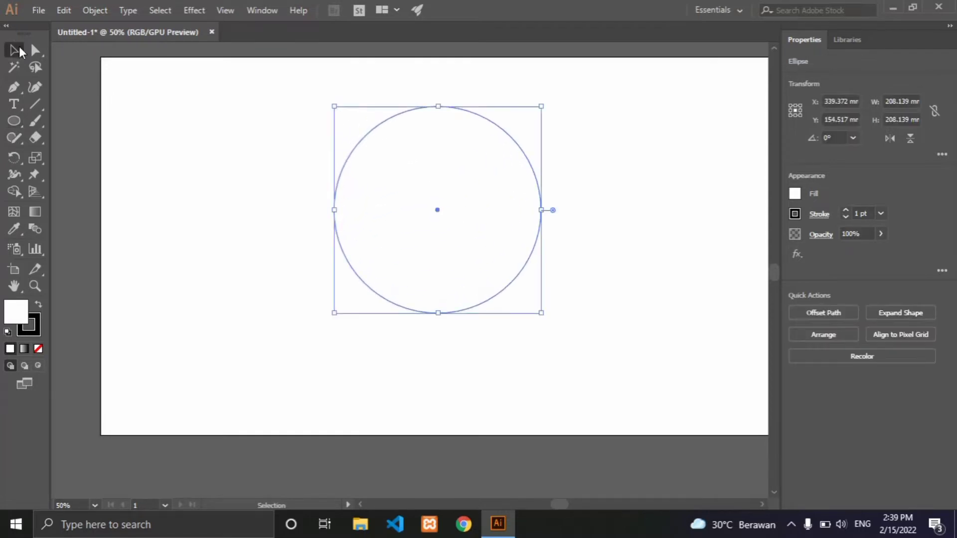
left_click(550, 140)
left_click_drag(524, 160, 490, 162)
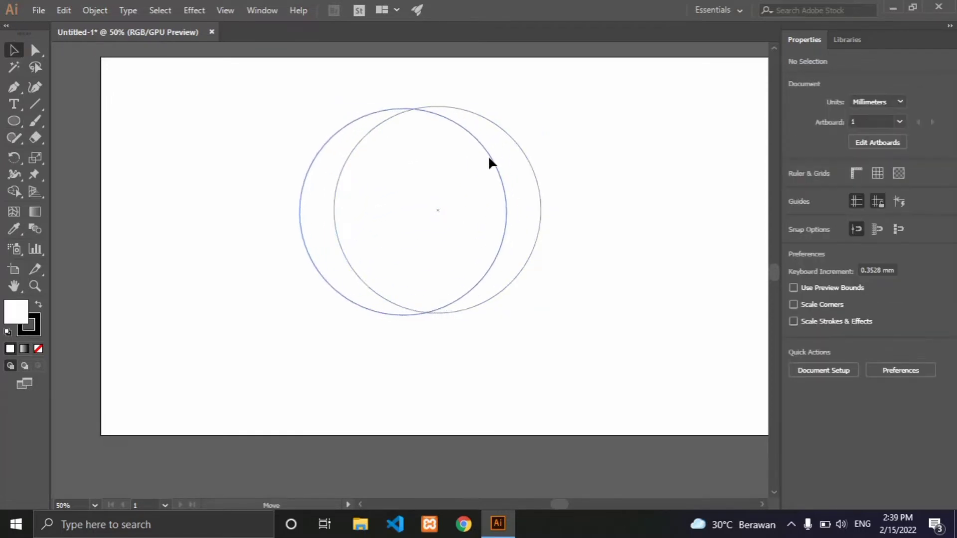
Add two smaller copies of the circle side by side in its lower half.
key("ctrl+c")
key("ctrl+v")
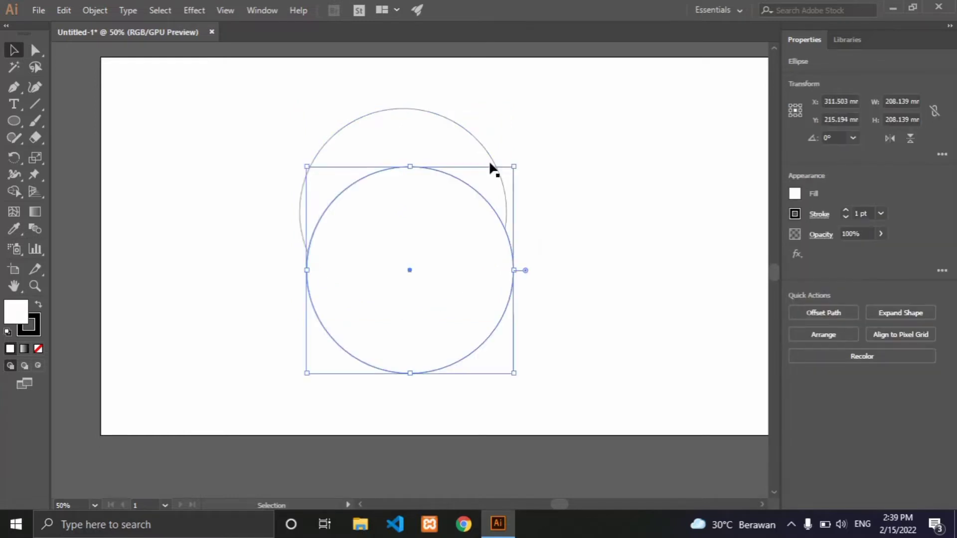
left_click_drag(512, 372, 451, 305)
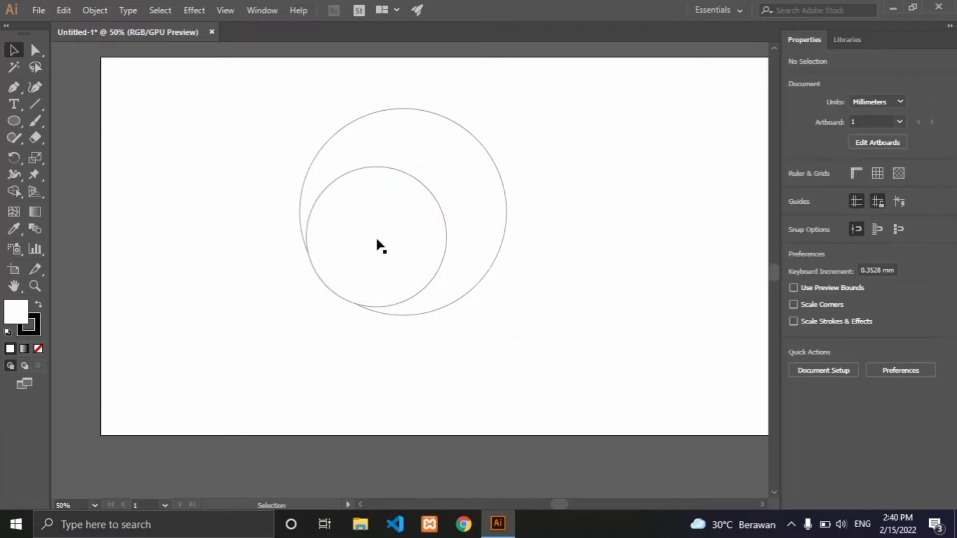
left_click_drag(378, 239, 369, 234)
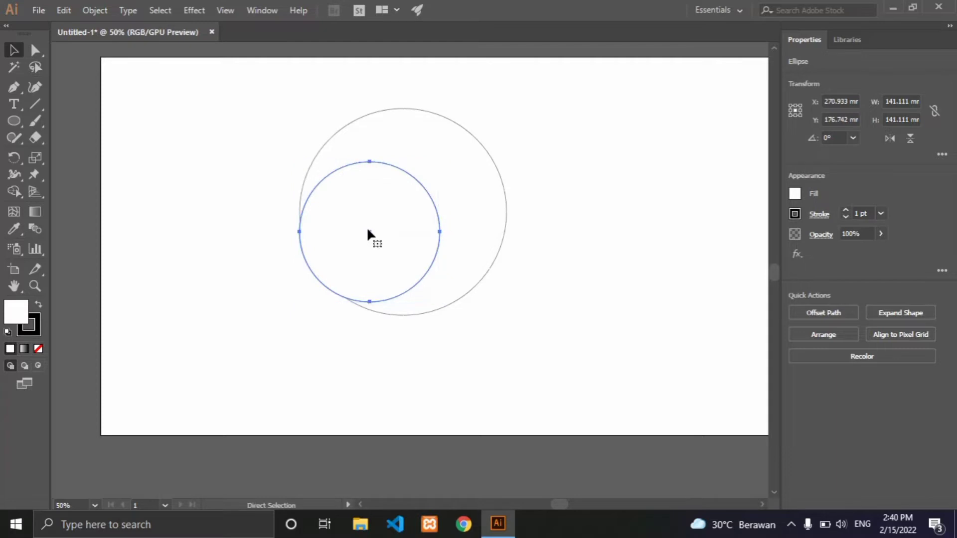
key("ctrl+c")
key("ctrl+v")
left_click_drag(412, 269, 449, 234)
Set all three circles' fill to None and nudge the left small circle into place.
left_click_drag(262, 101, 625, 387)
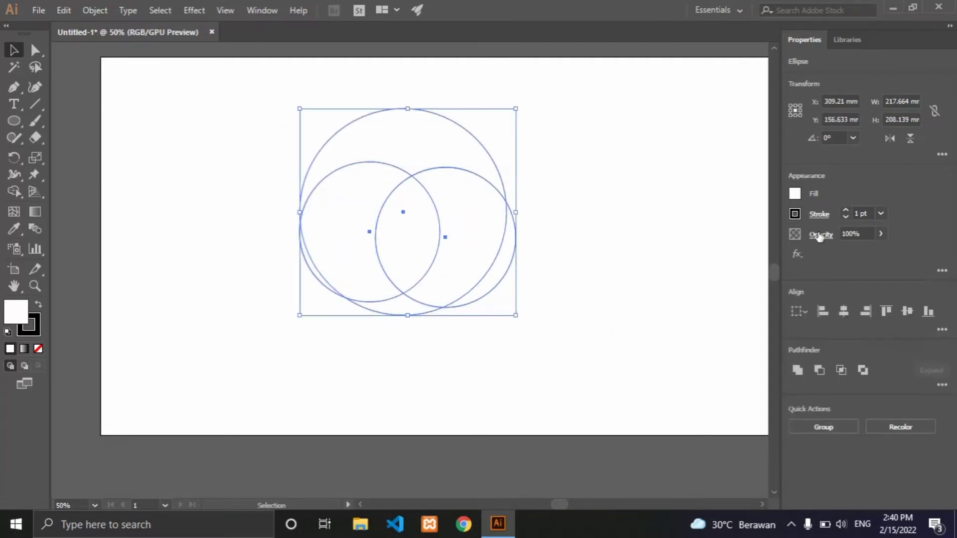
left_click(794, 193)
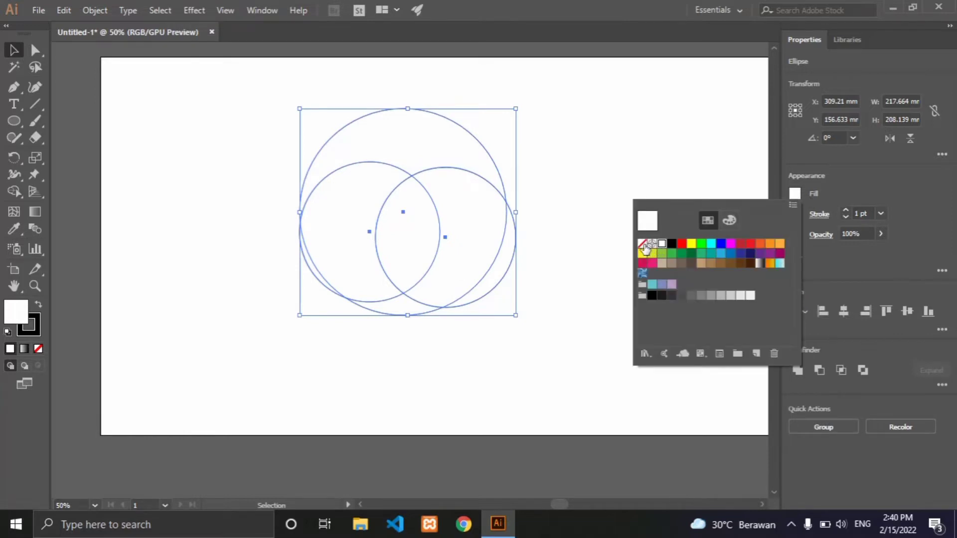
left_click(643, 245)
left_click(613, 114)
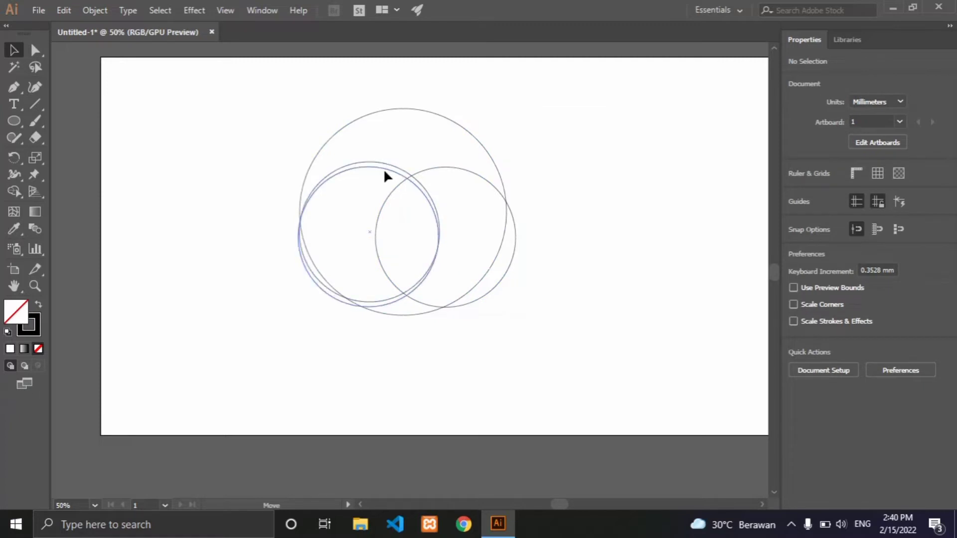
left_click_drag(387, 168, 383, 172)
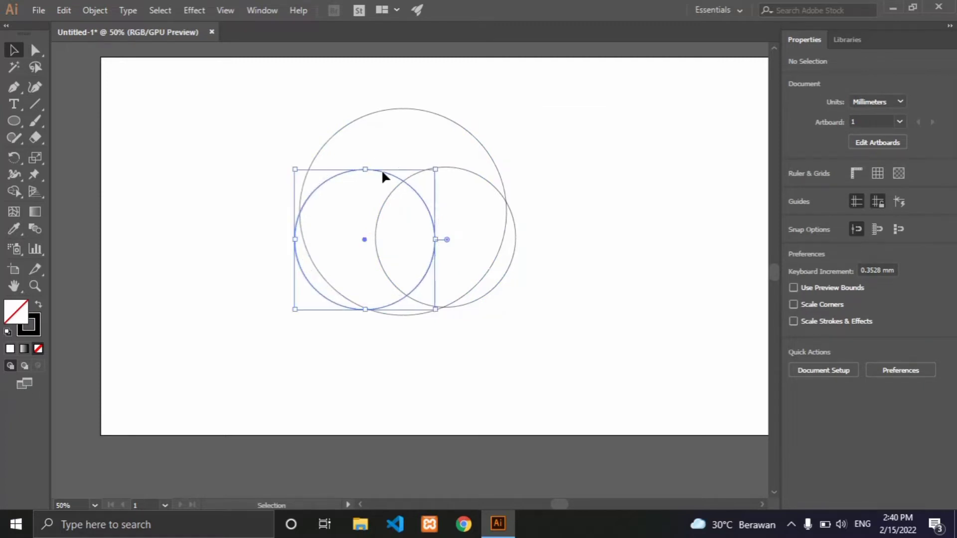
left_click(605, 135)
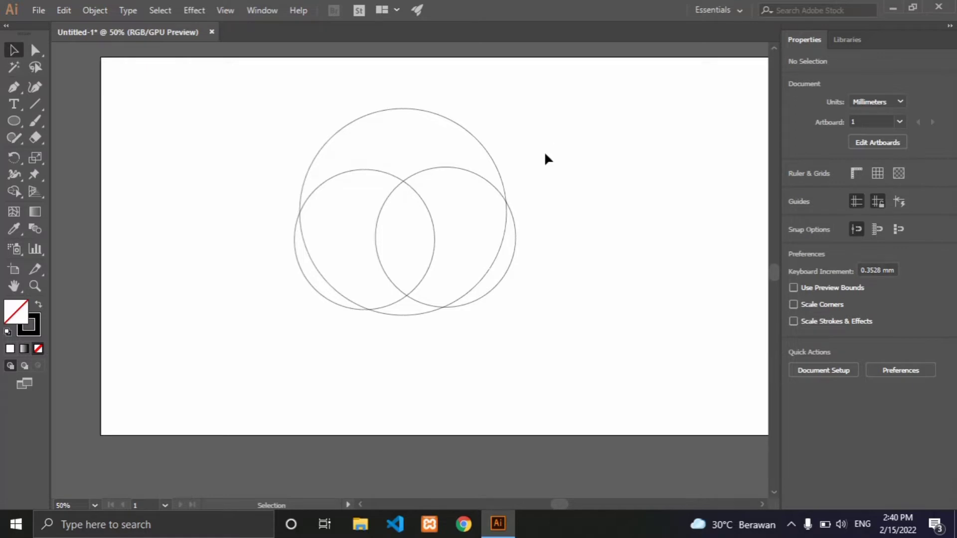
Make a smaller copy of the right circle and place it top-left as an ear.
left_click(496, 193)
key("ctrl+c")
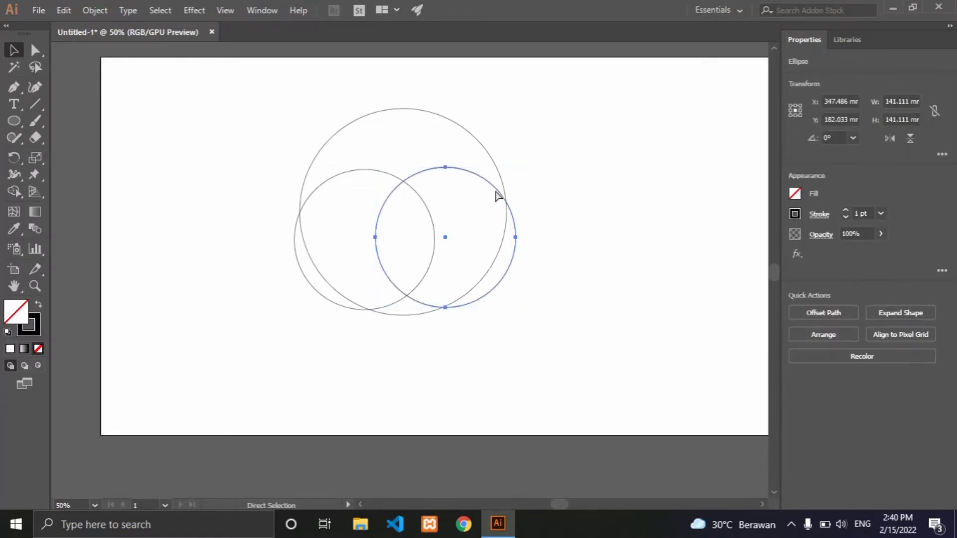
key("ctrl+v")
scroll(551, 292, "up", 1)
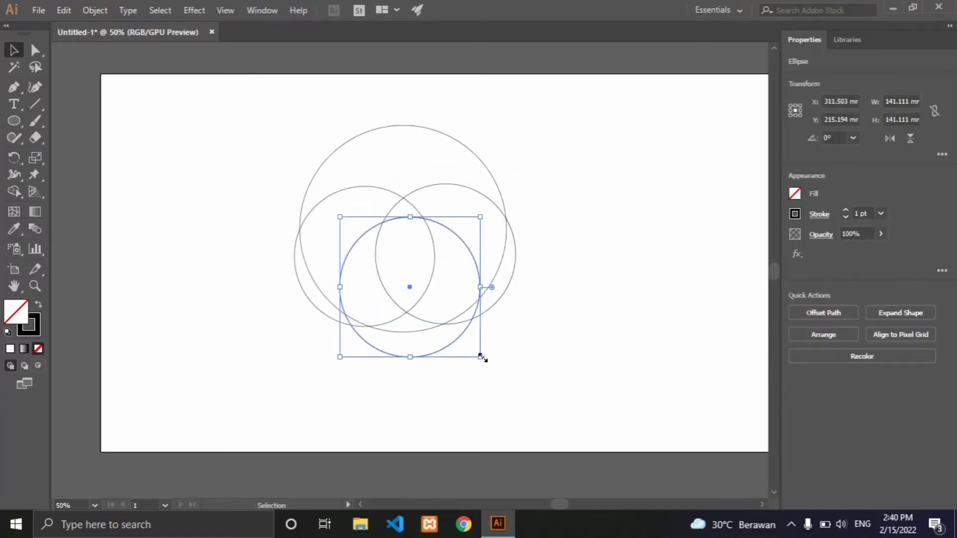
left_click_drag(479, 357, 429, 304)
left_click(486, 230)
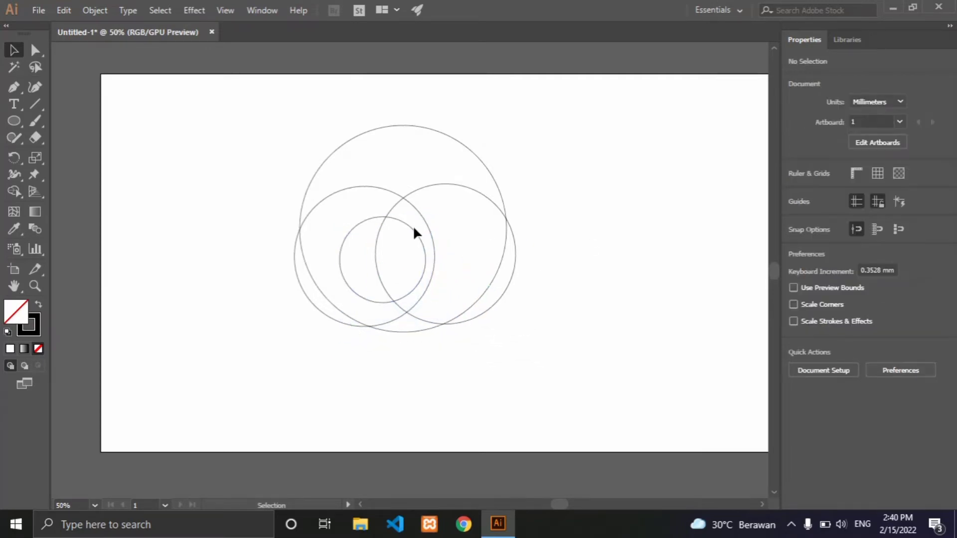
left_click_drag(418, 235, 374, 123)
Duplicate the ear to the top right and select all five circles.
key("ctrl")
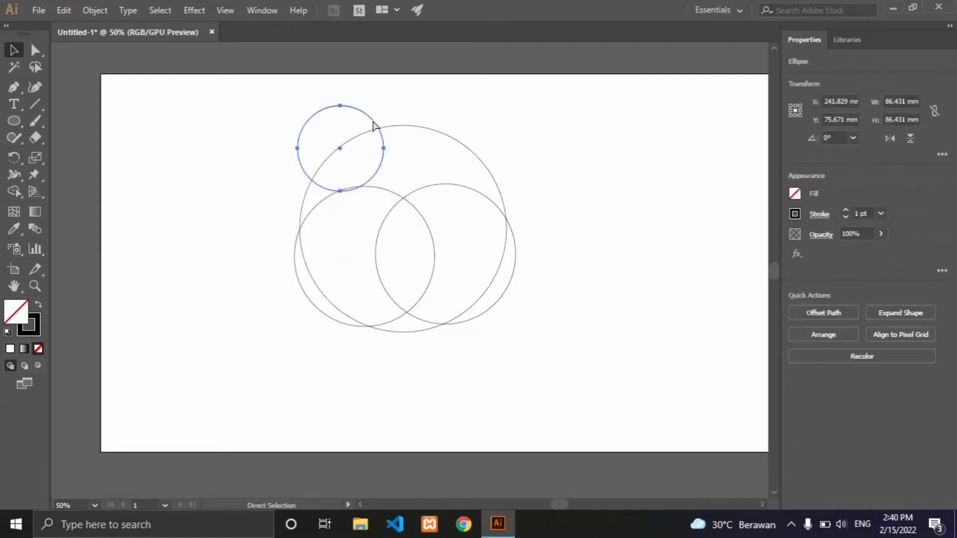
key("ctrl+v")
mouse_move(439, 247)
left_mouse_down("alt")
mouse_move(503, 124)
mouse_move(490, 122)
left_mouse_up("alt")
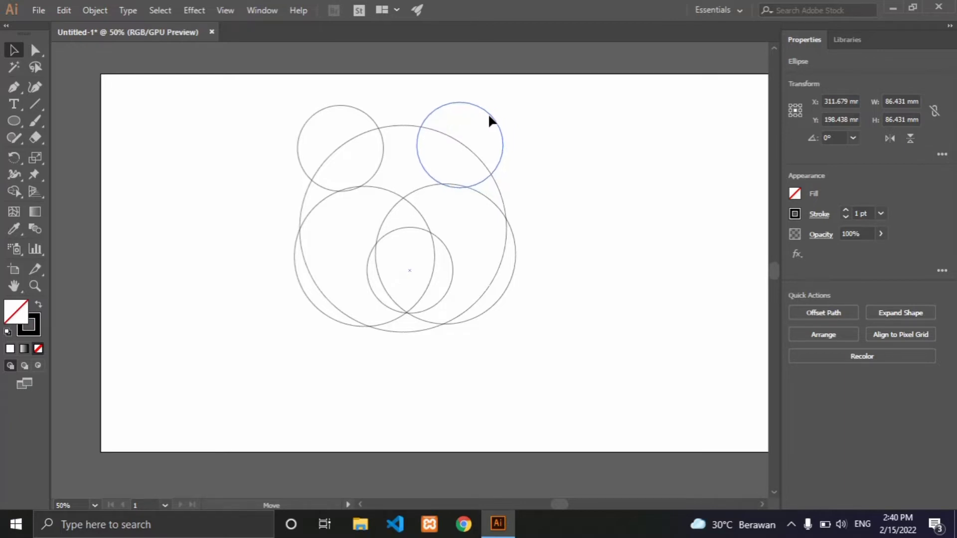
left_click_drag(490, 122, 489, 121)
left_click(568, 141)
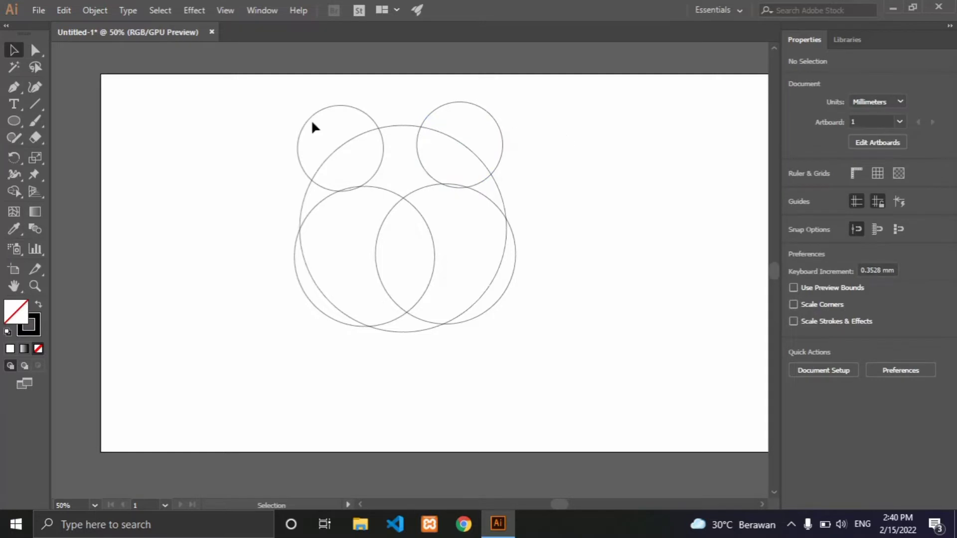
left_click_drag(244, 97, 609, 354)
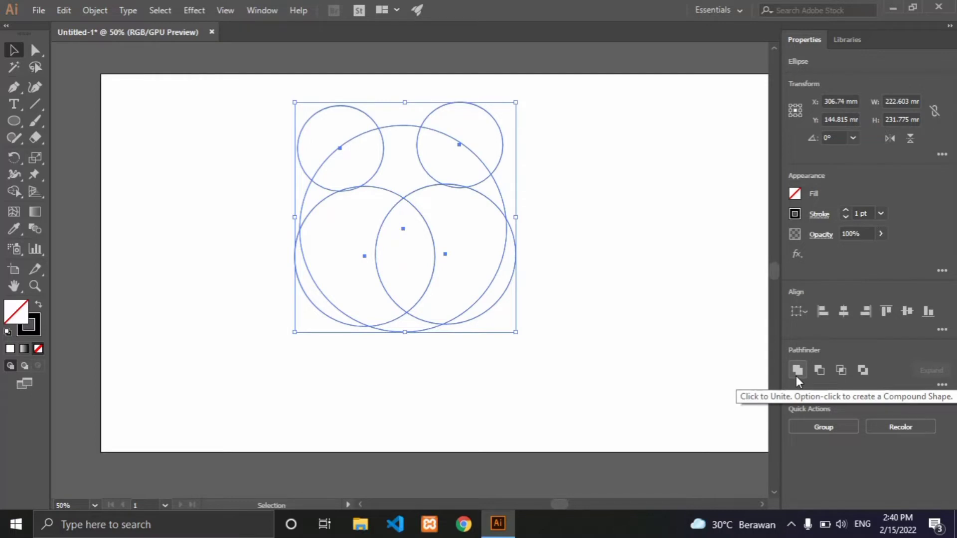
Unite the five circles into one head outline and shift it slightly down-right.
left_click(797, 370)
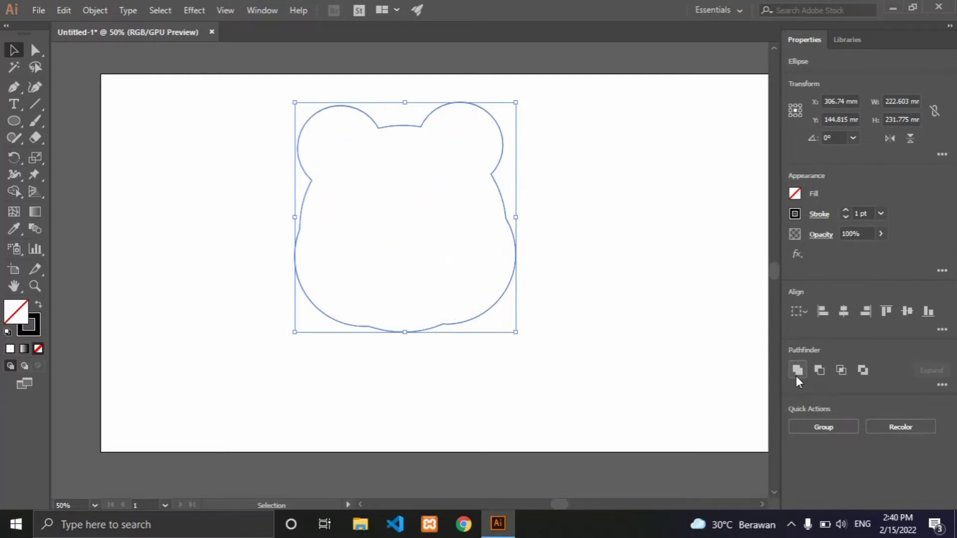
left_click(591, 220)
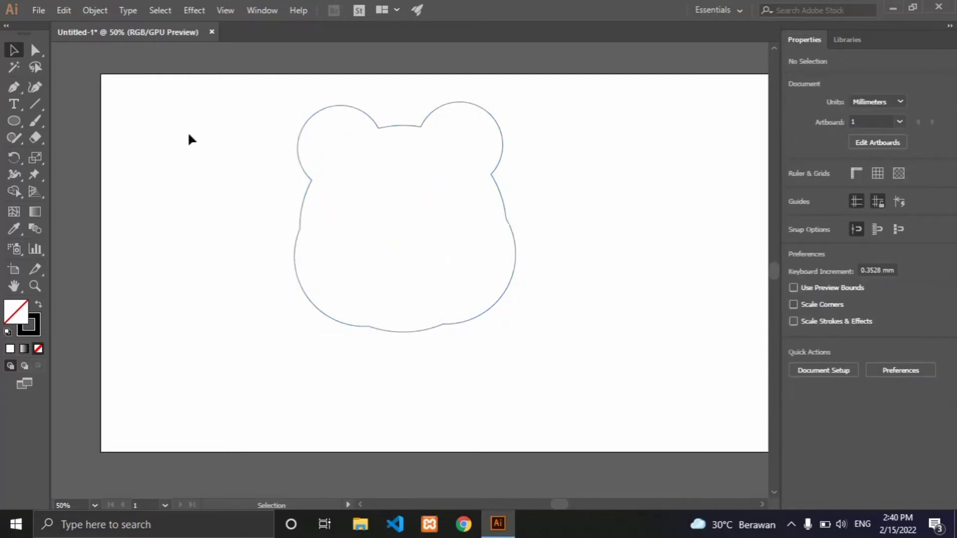
scroll(624, 300, "up", 1)
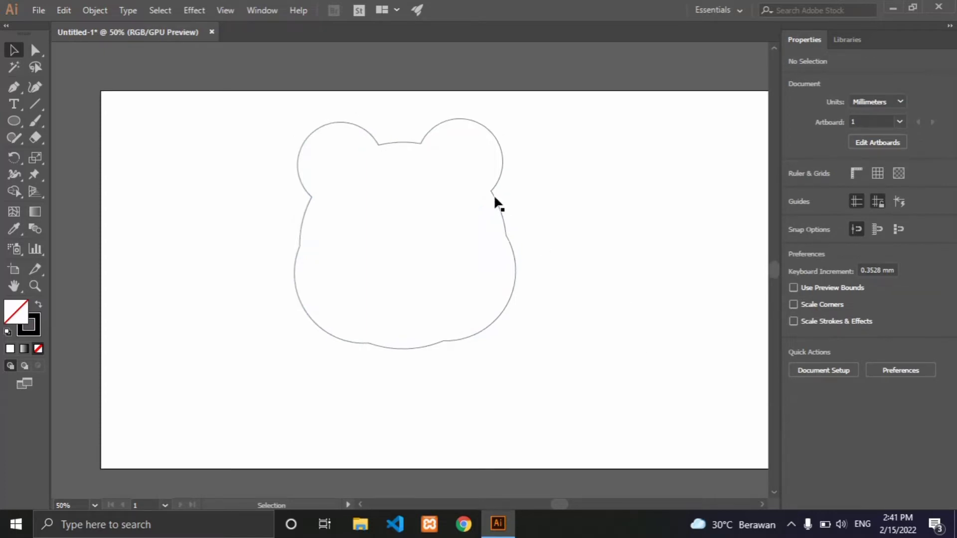
left_click_drag(495, 201, 505, 215)
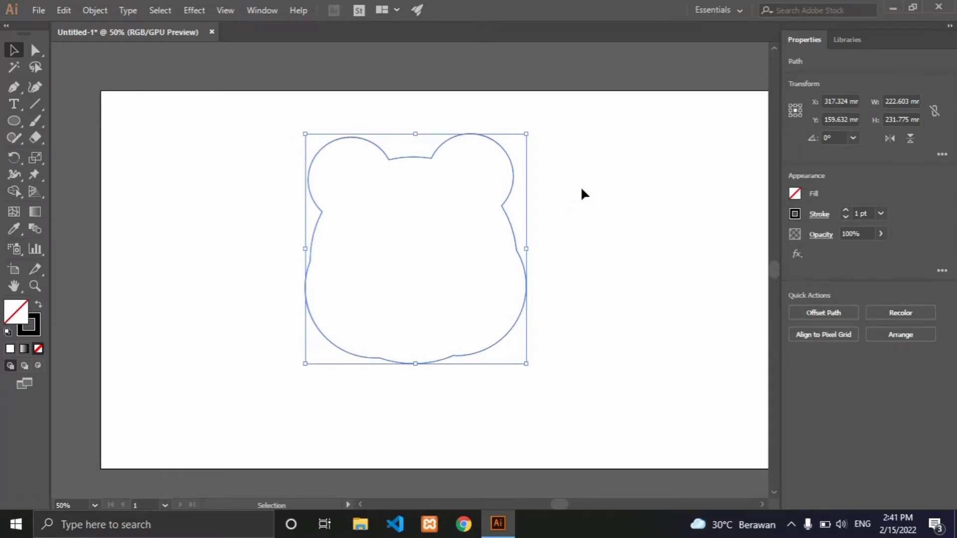
left_click(584, 194)
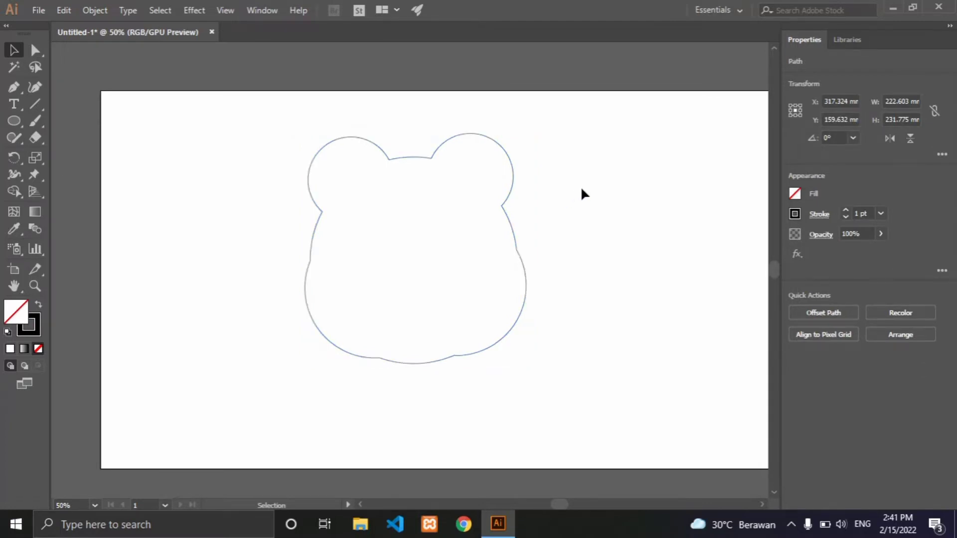
Draw an eye circle inside the left ear and paste a copy into the right ear.
left_click(14, 121)
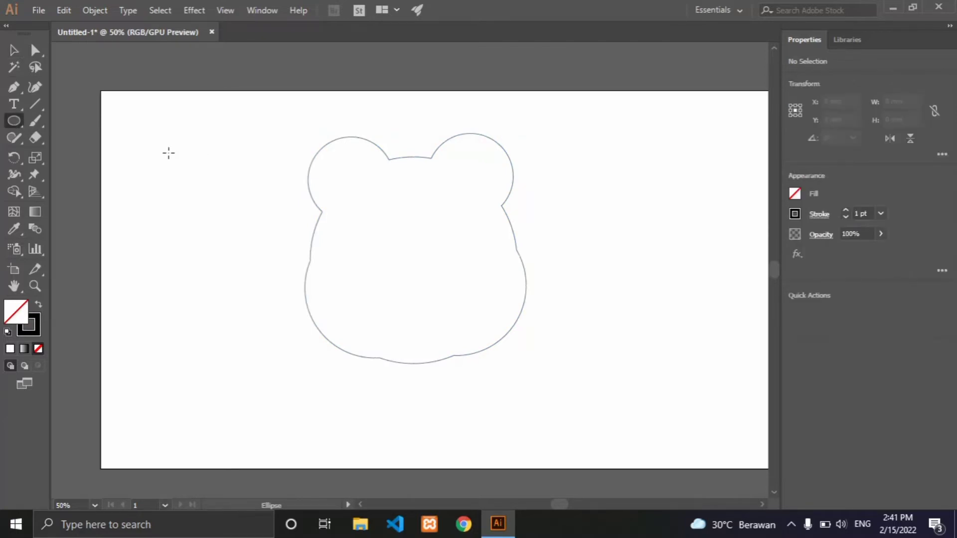
left_click_drag(168, 153, 233, 216)
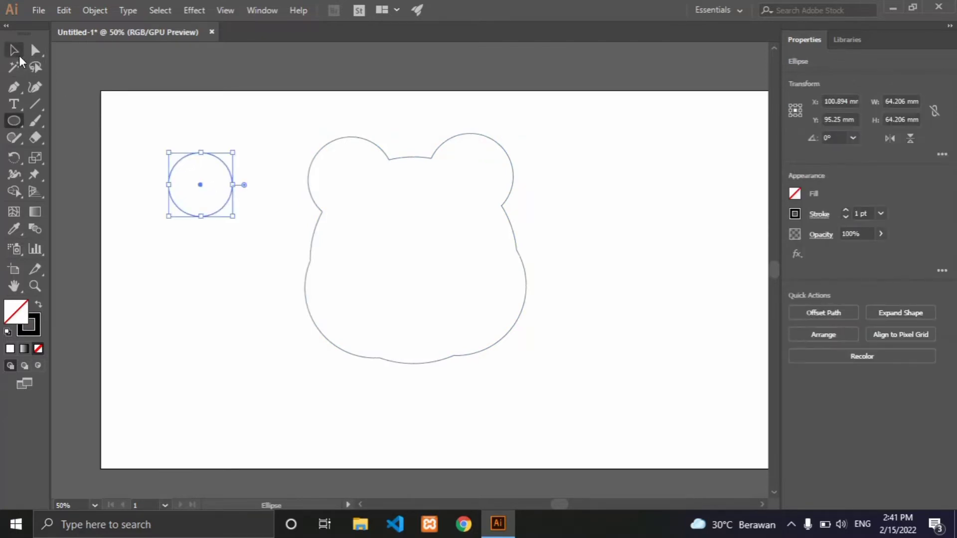
left_click(15, 52)
left_click(143, 121)
mouse_move(190, 158)
left_mouse_down()
mouse_move(303, 162)
mouse_move(341, 152)
left_mouse_up()
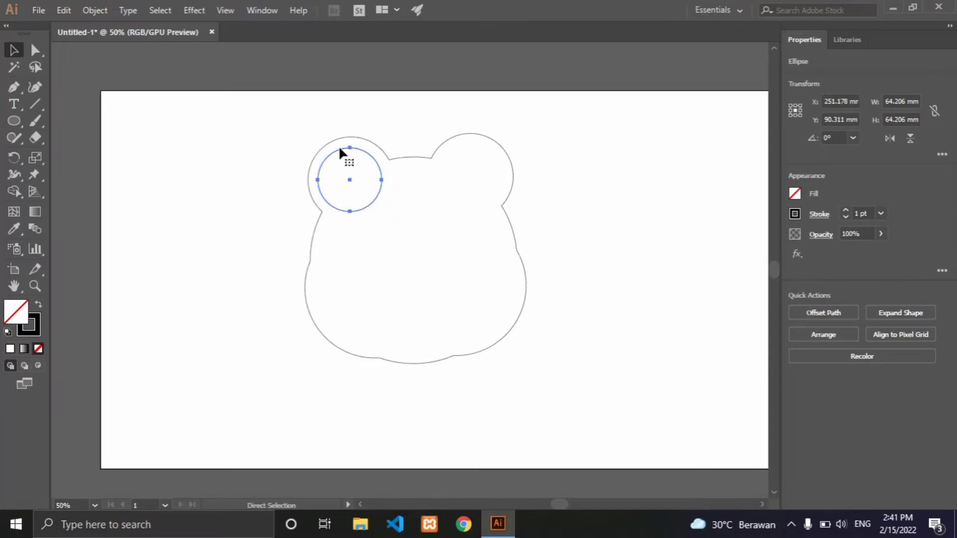
key("ctrl+v")
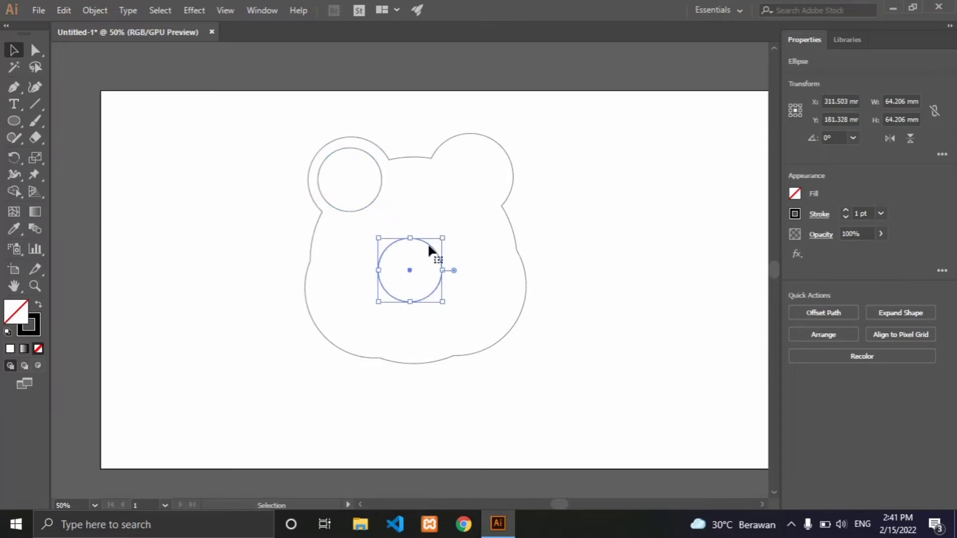
mouse_move(431, 253)
left_mouse_down()
mouse_move(451, 202)
mouse_move(492, 155)
left_mouse_up()
left_click(572, 151)
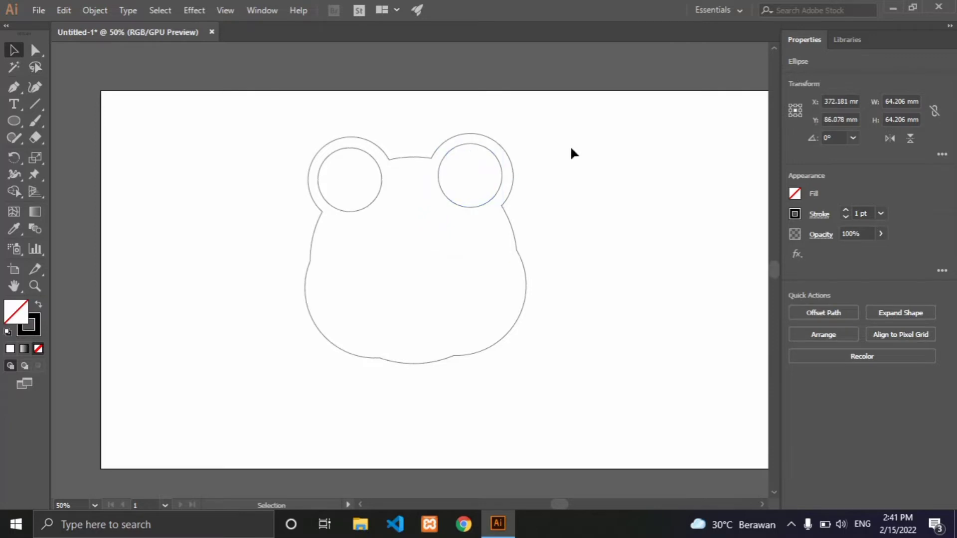
Paste another copy of the ear circle and shrink it into a small narrow ellipse.
left_click(487, 203)
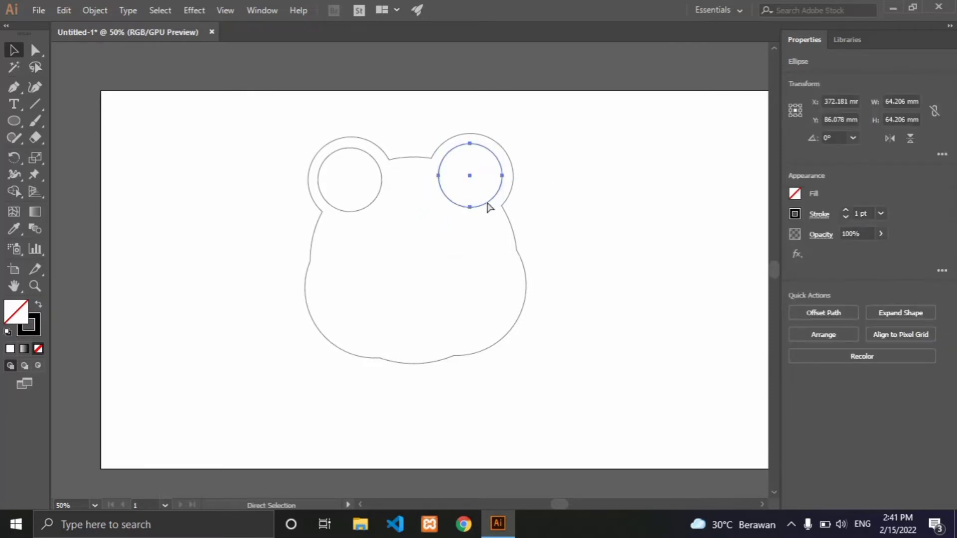
key("ctrl+c")
key("ctrl+v")
left_click_drag(443, 301, 388, 249)
Alt-duplicate the small ellipse beside the original, undoing a trial tilt.
left_click(427, 257)
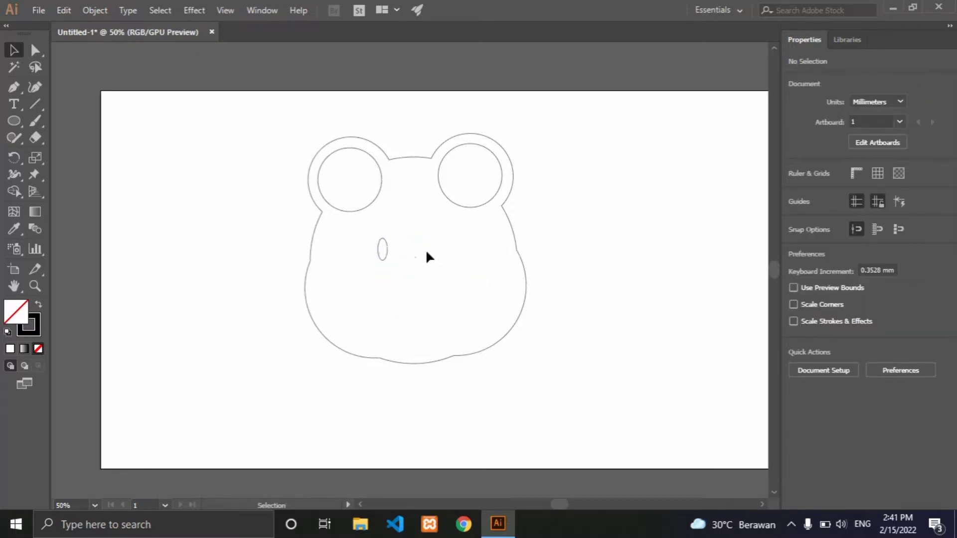
left_click(387, 255)
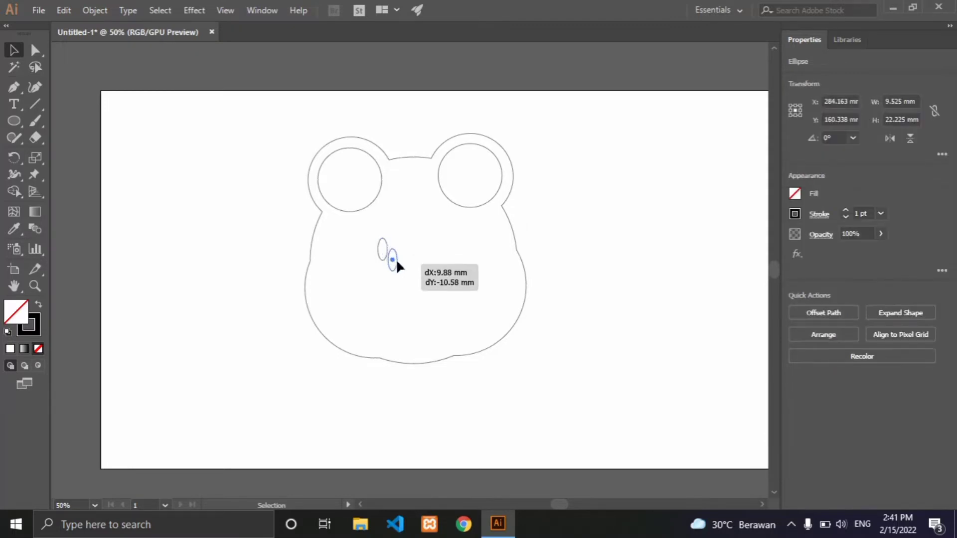
left_click_drag(386, 256, 422, 264)
key("ctrl")
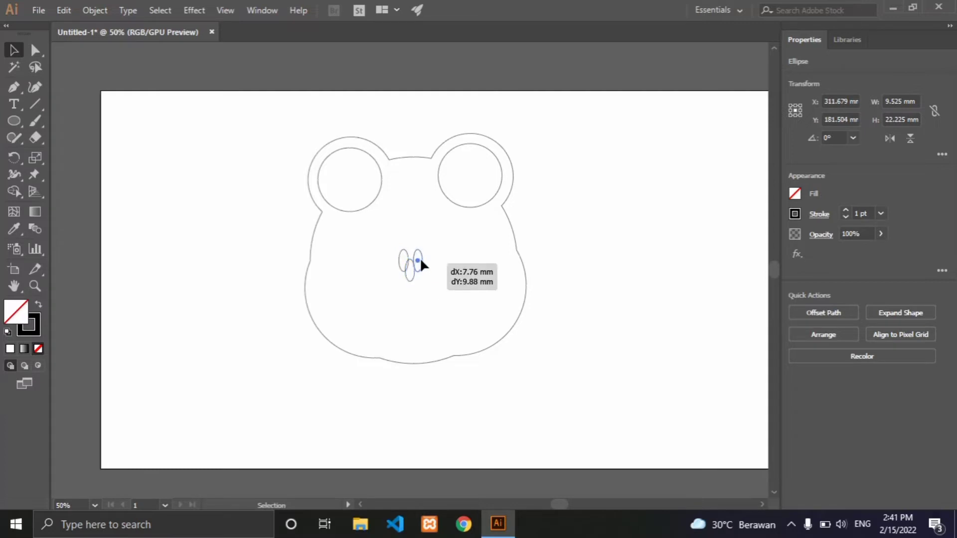
left_click_drag(422, 265, 422, 263)
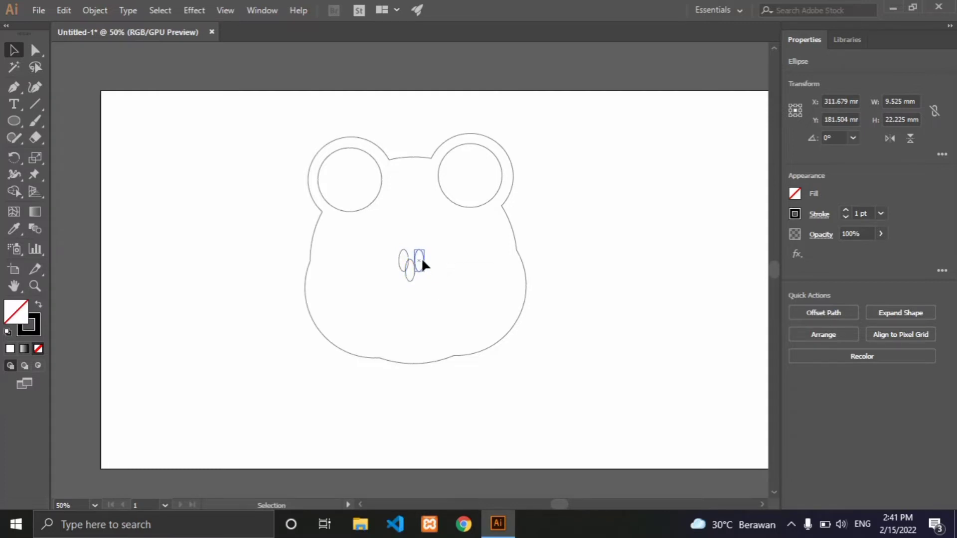
left_click(585, 218)
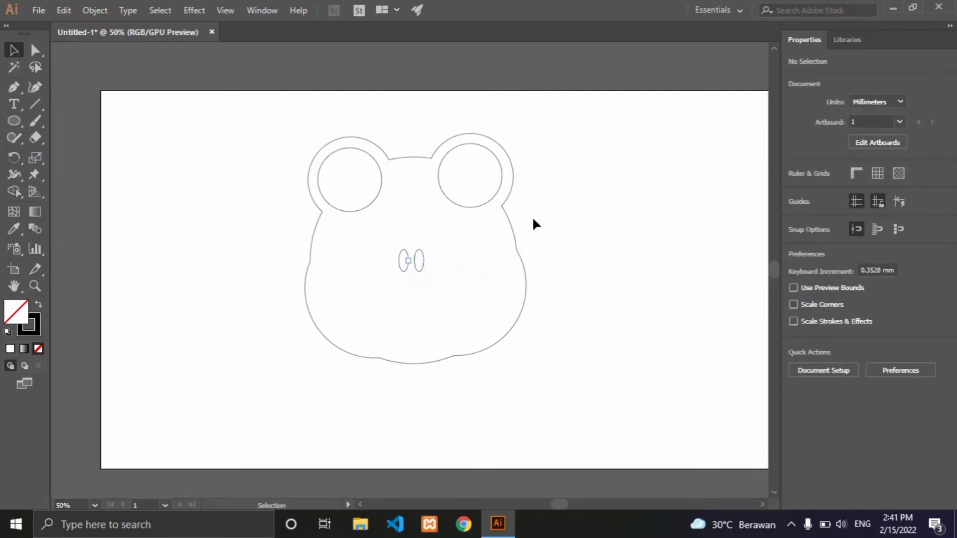
left_click(403, 271)
left_click_drag(408, 278, 408, 281)
key("ctrl+z")
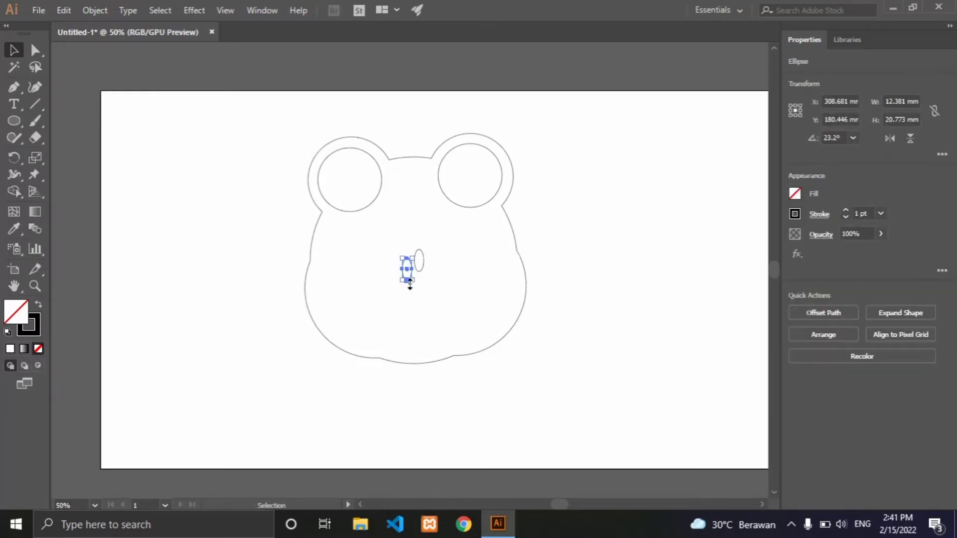
Zoom in and level the two nostril ovals with each other.
left_click(35, 285)
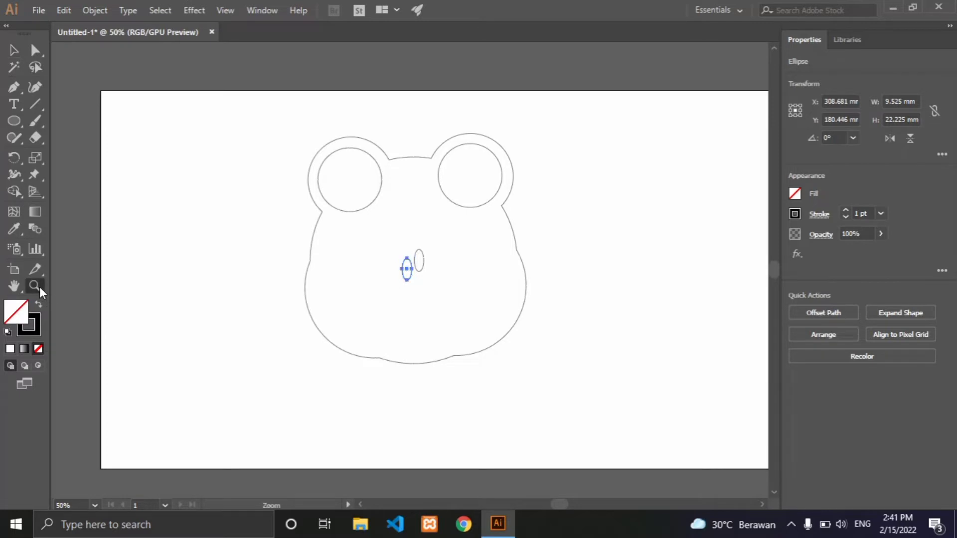
left_click(389, 292)
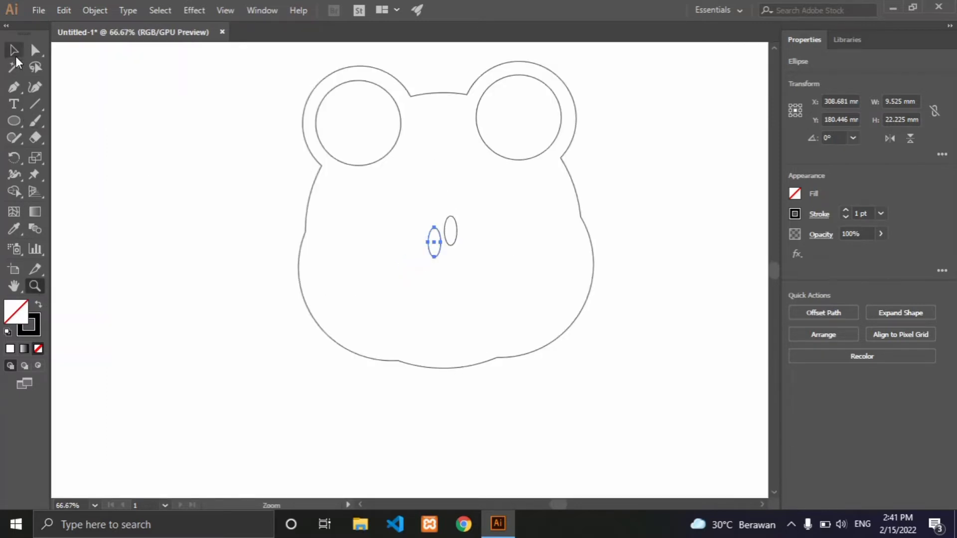
left_click(14, 50)
left_click(427, 265)
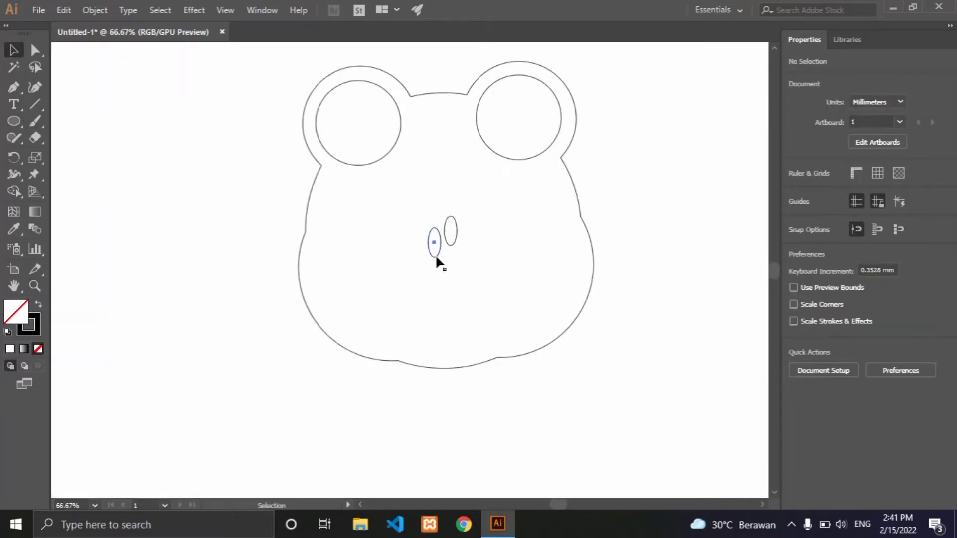
left_click_drag(435, 256, 431, 250)
left_click(453, 242)
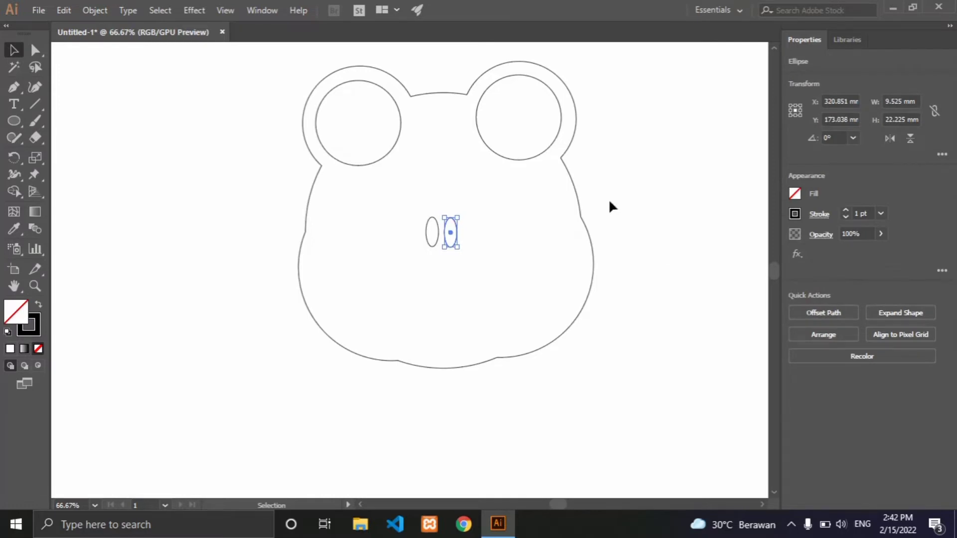
left_click(432, 268)
left_click(692, 164)
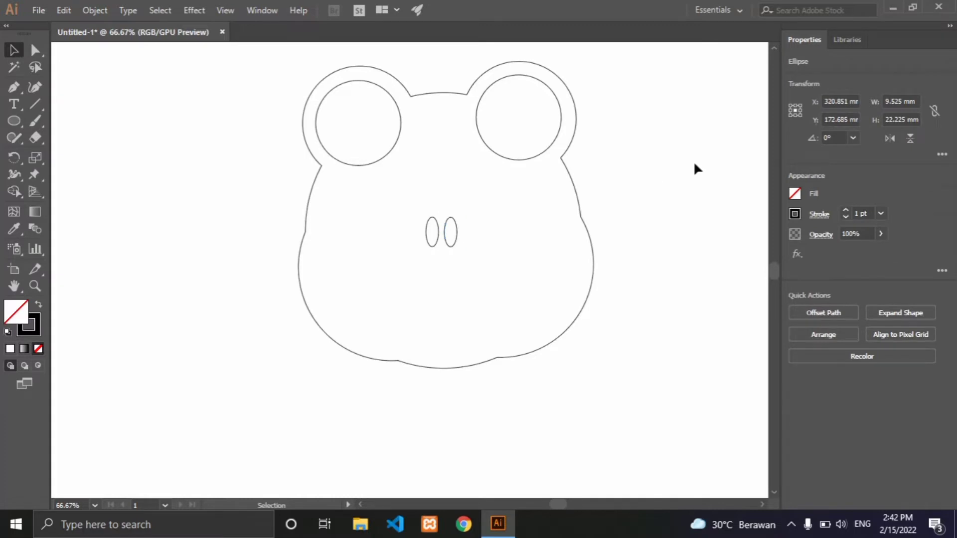
left_click(455, 243)
key("Up")
key("Up")
left_click(653, 199)
Discard the extra pasted ellipse and draw an oval mouth below the nostrils.
key("ctrl+c")
key("ctrl+v")
key("ctrl+z")
left_click(149, 153)
left_click(14, 120)
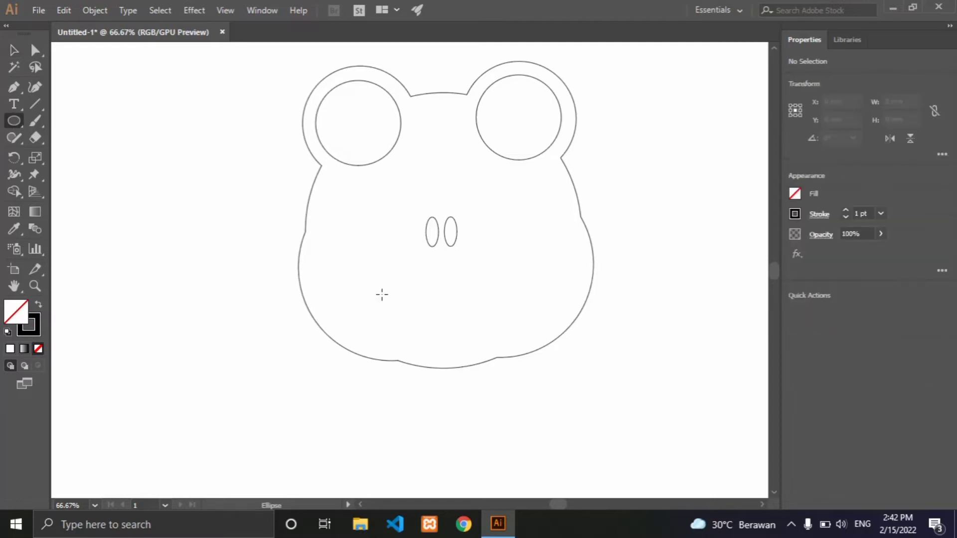
left_click_drag(421, 281, 458, 323)
Centre the mouth oval under the nostrils, then select the outer face outline.
key("v")
left_click(492, 299)
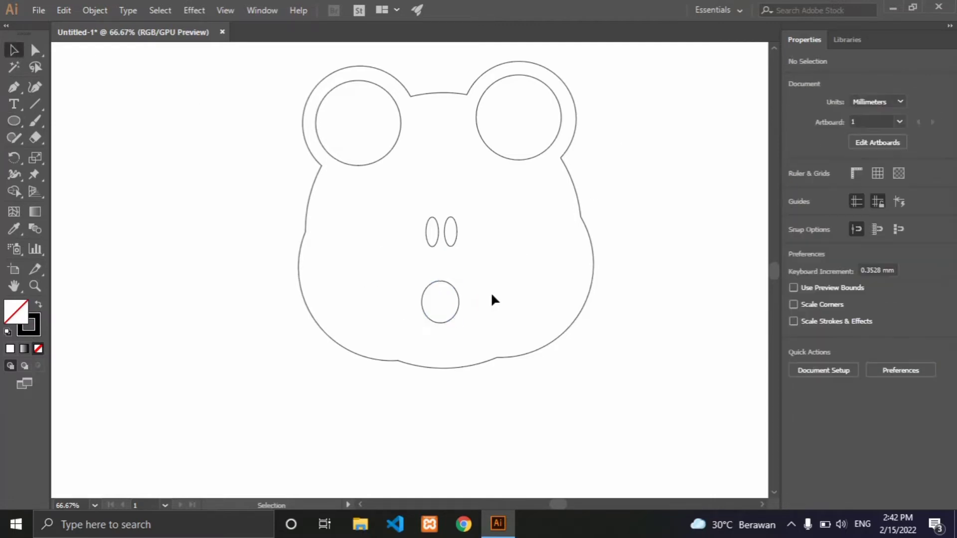
left_click(458, 308)
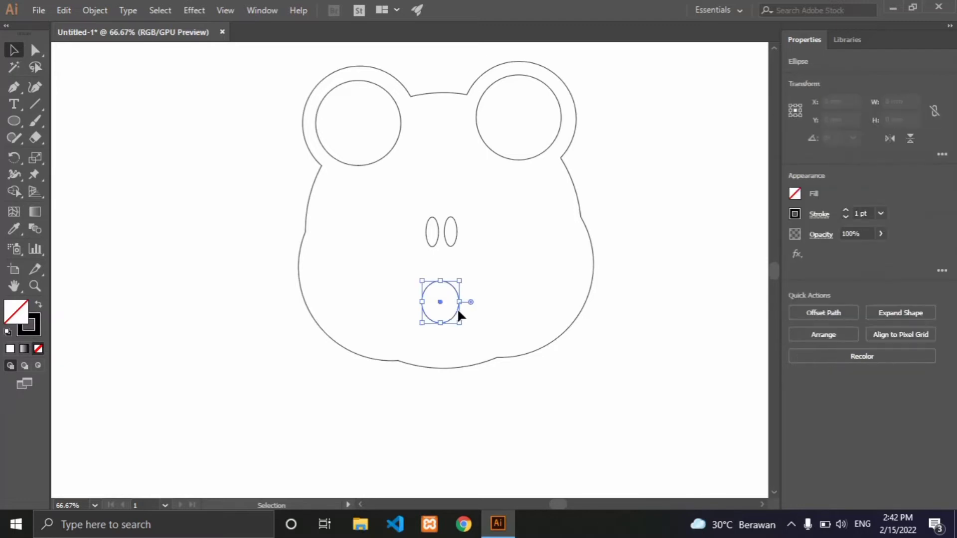
left_click_drag(457, 308, 460, 307)
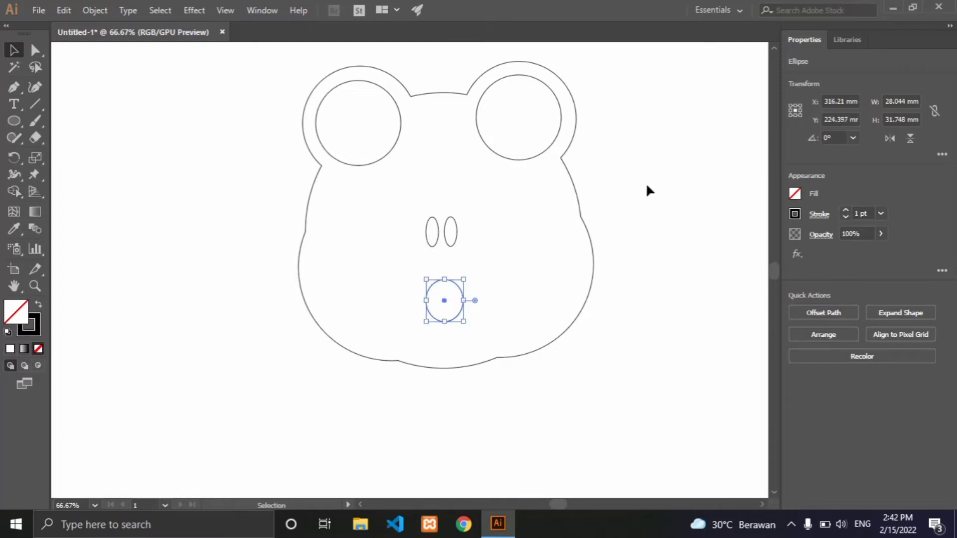
left_click(654, 170)
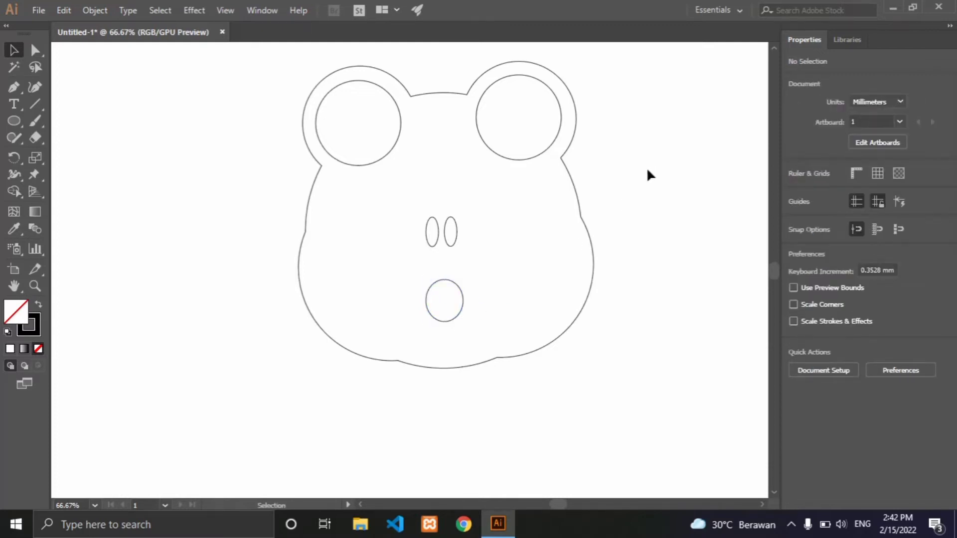
left_click(573, 189)
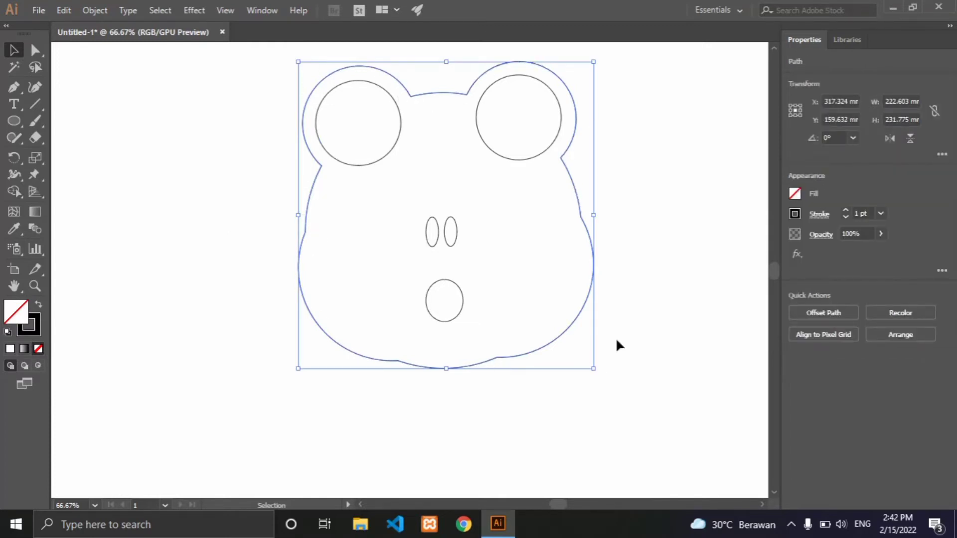
Fill the frog head with dark green.
left_click(795, 194)
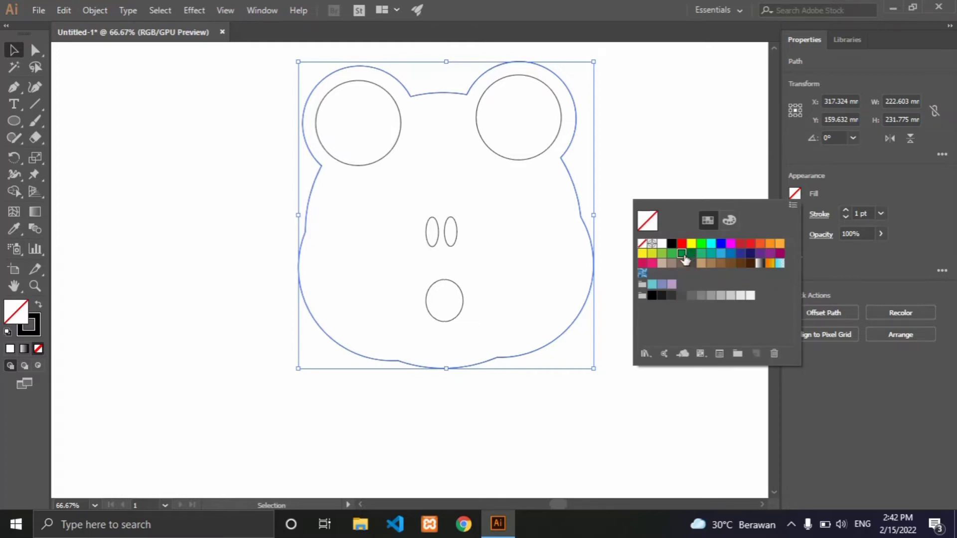
left_click(681, 254)
left_click(672, 254)
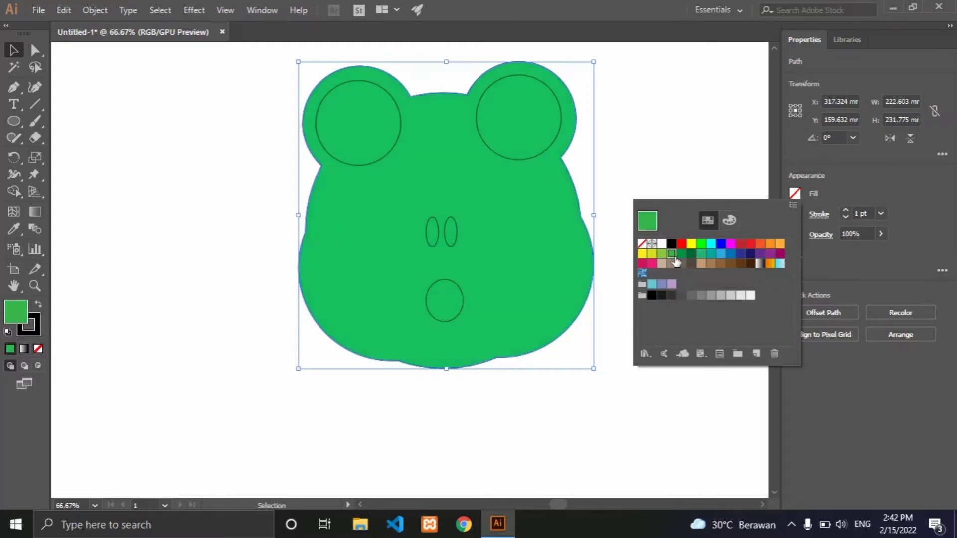
left_click(681, 254)
left_click(682, 254)
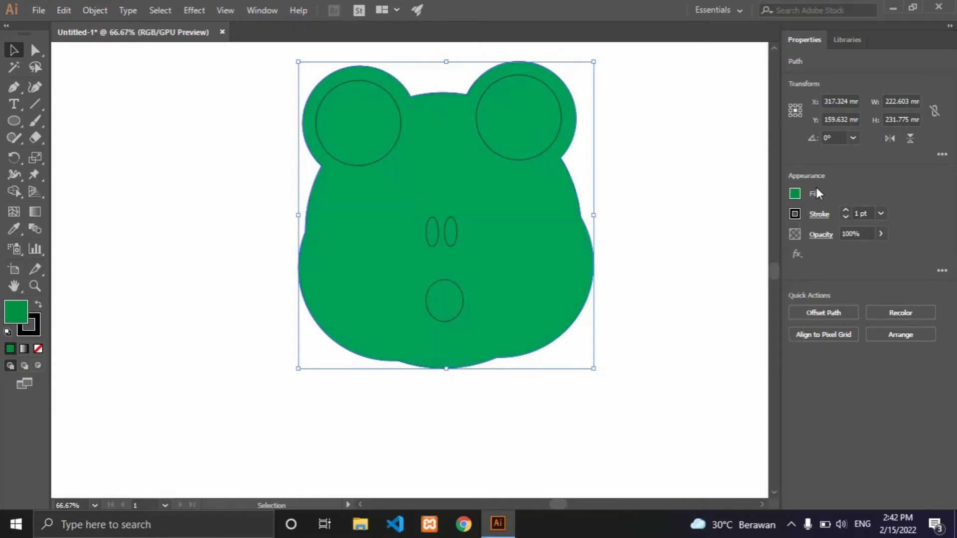
Give the frog body a thick 8 pt outline.
left_click(881, 214)
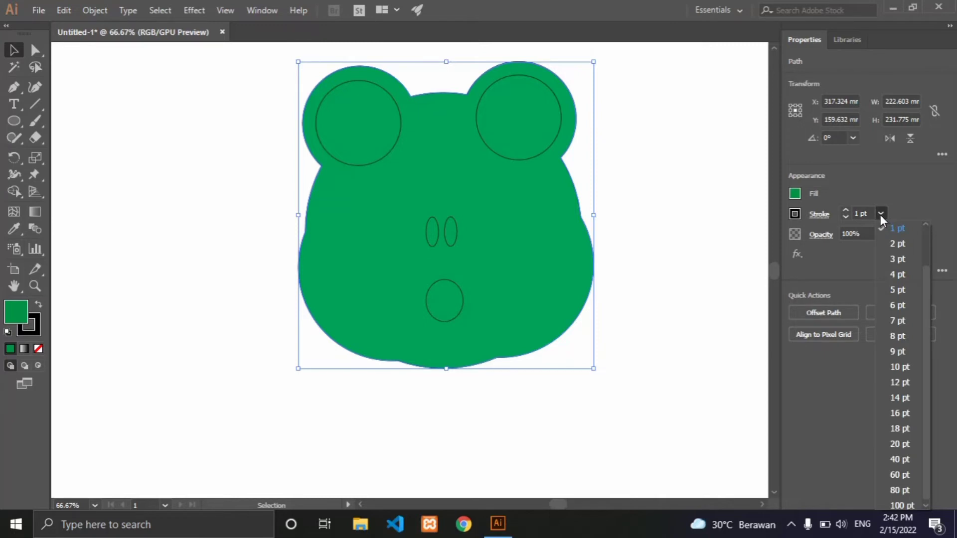
left_click(665, 246)
left_click(527, 159)
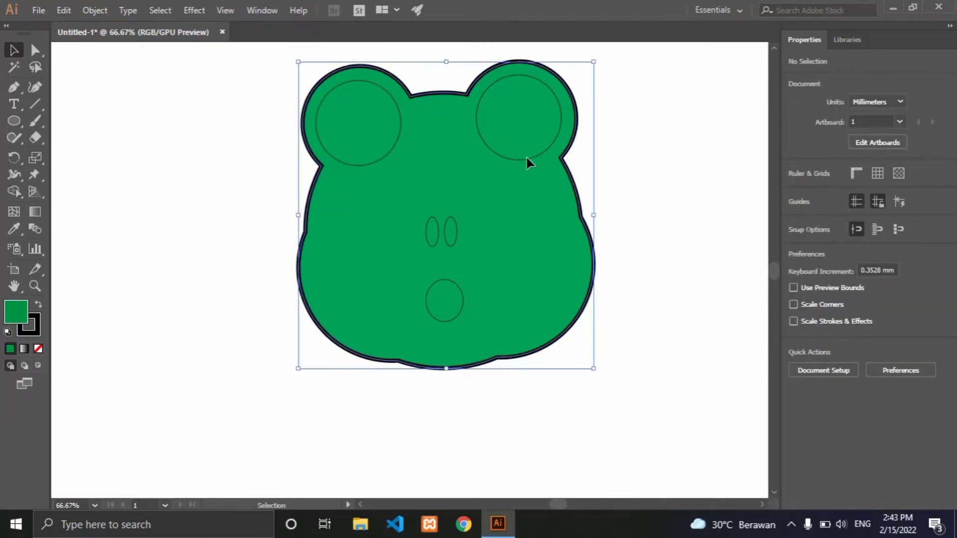
left_click(644, 124)
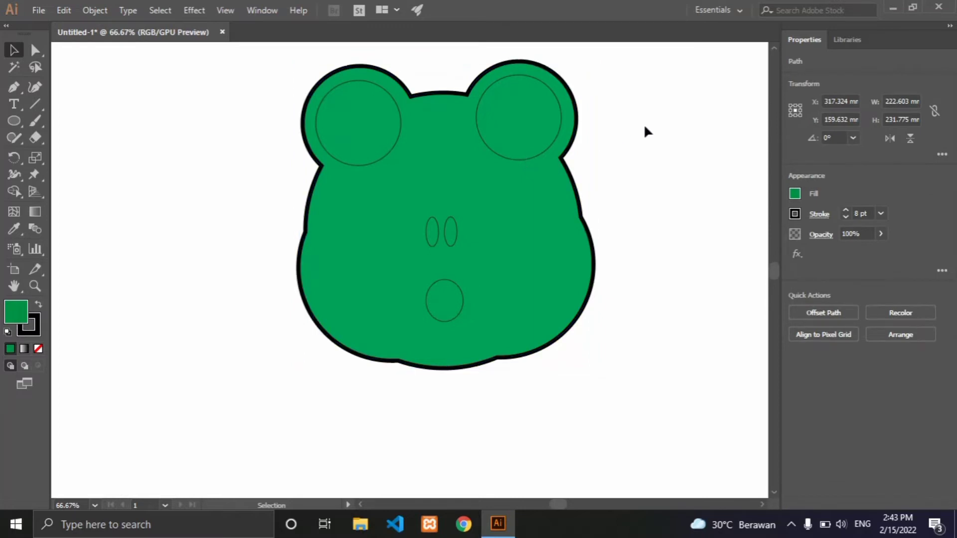
left_click(537, 153)
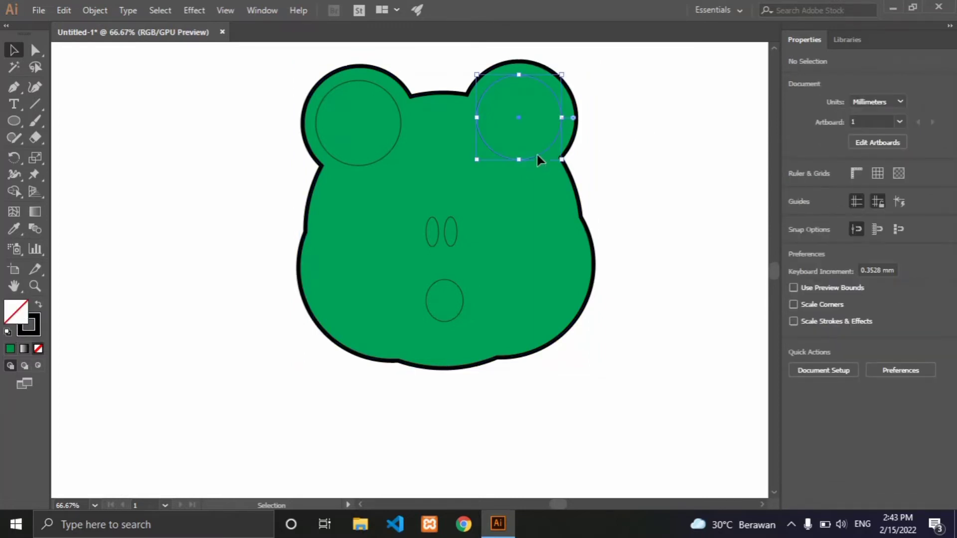
Fill both eye circles yellow with an 8 pt outline.
left_click(387, 159, "shift")
left_click(796, 194)
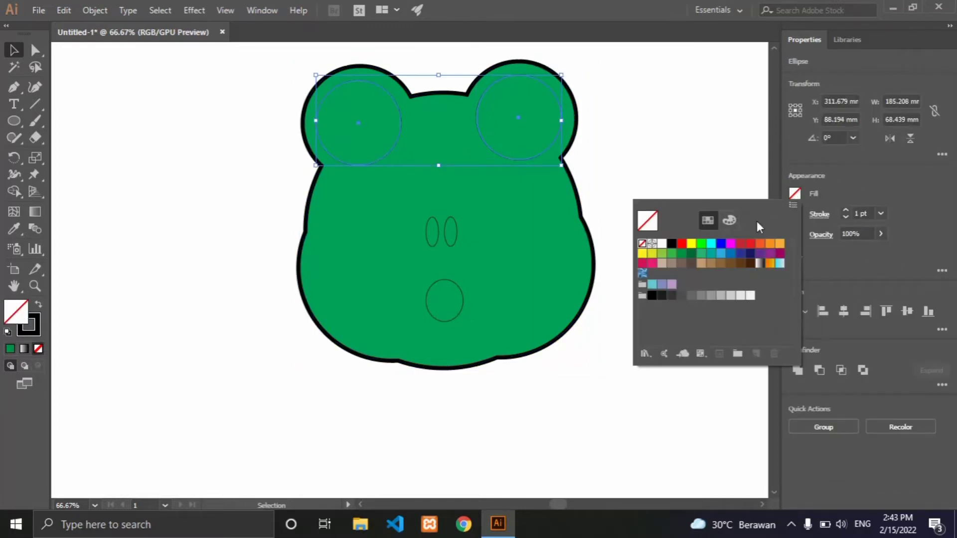
left_click(691, 243)
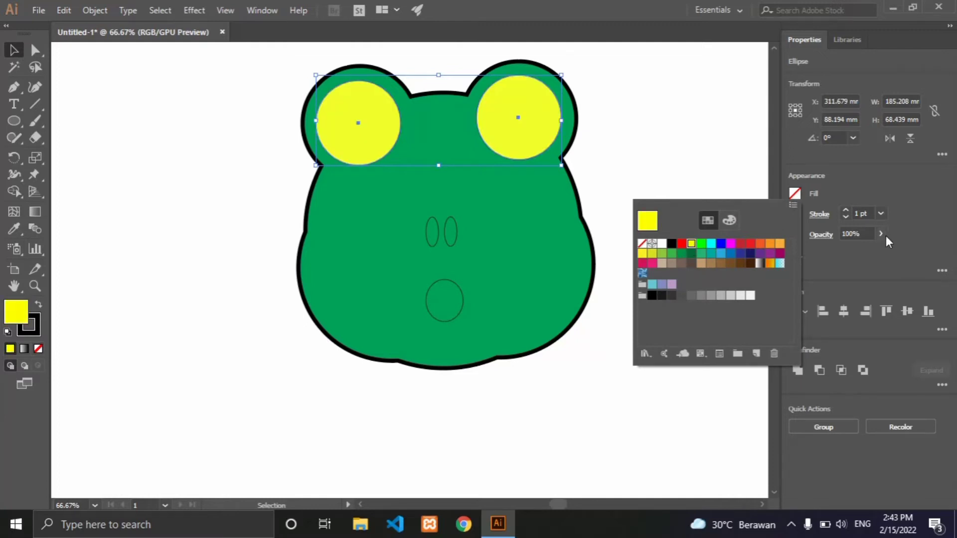
left_click(881, 217)
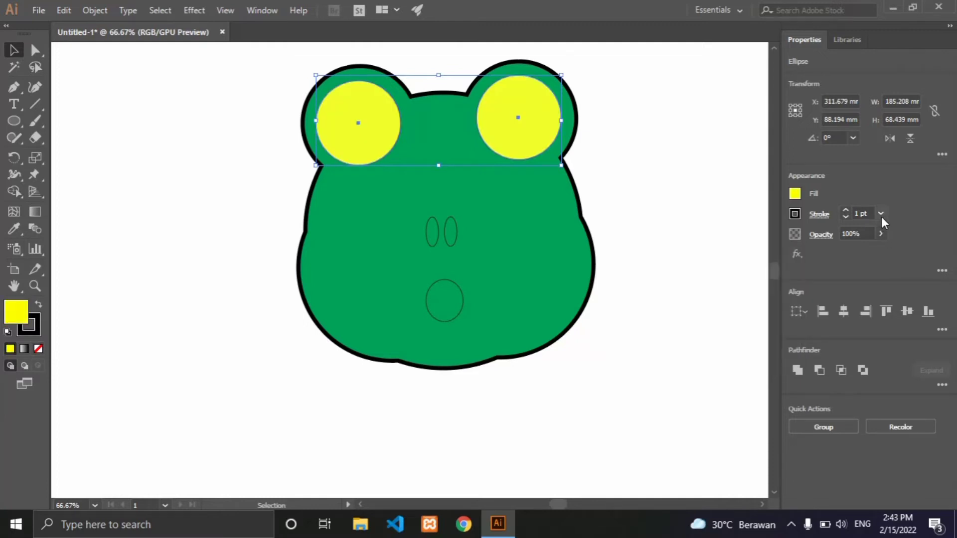
left_click(881, 214)
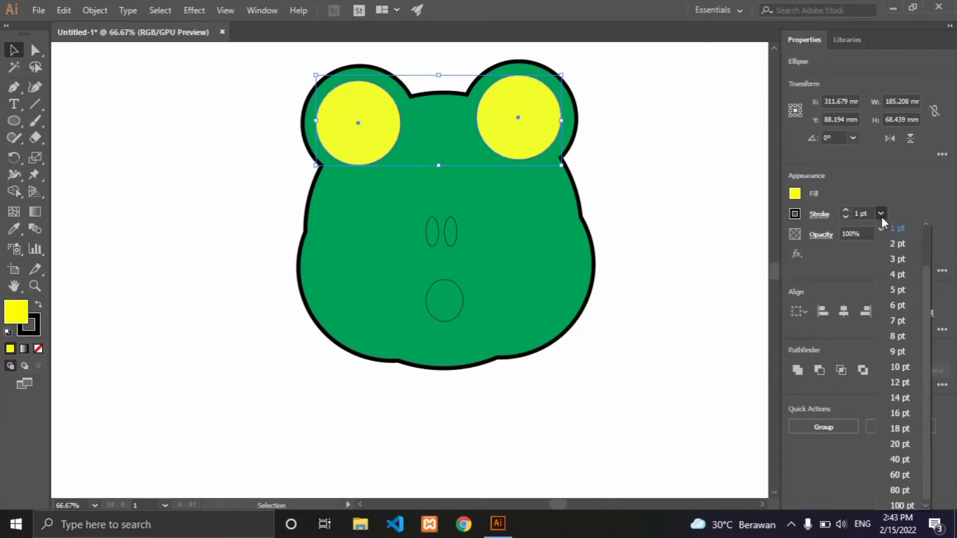
left_click(898, 336)
left_click(710, 175)
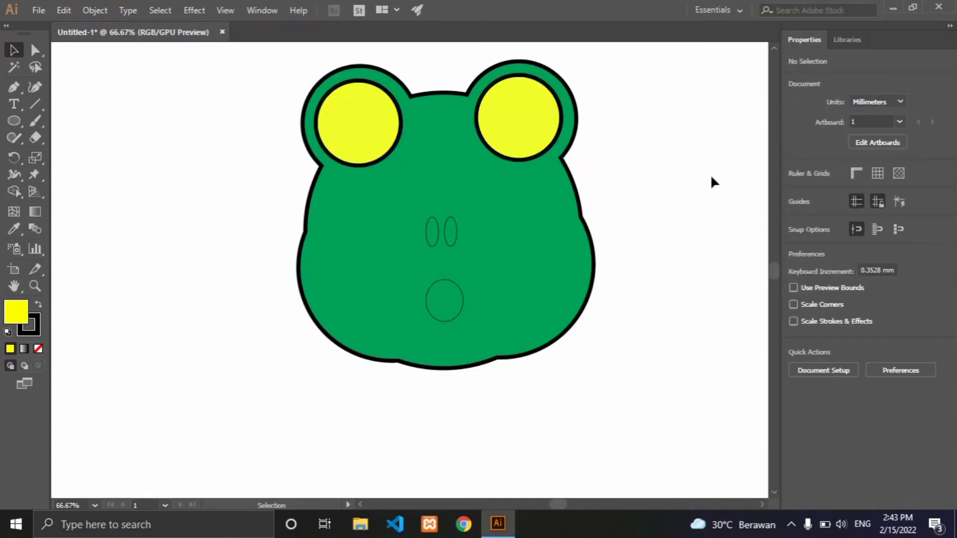
Fill the two nostrils and the mouth solid black.
left_click(455, 229)
left_click(455, 232)
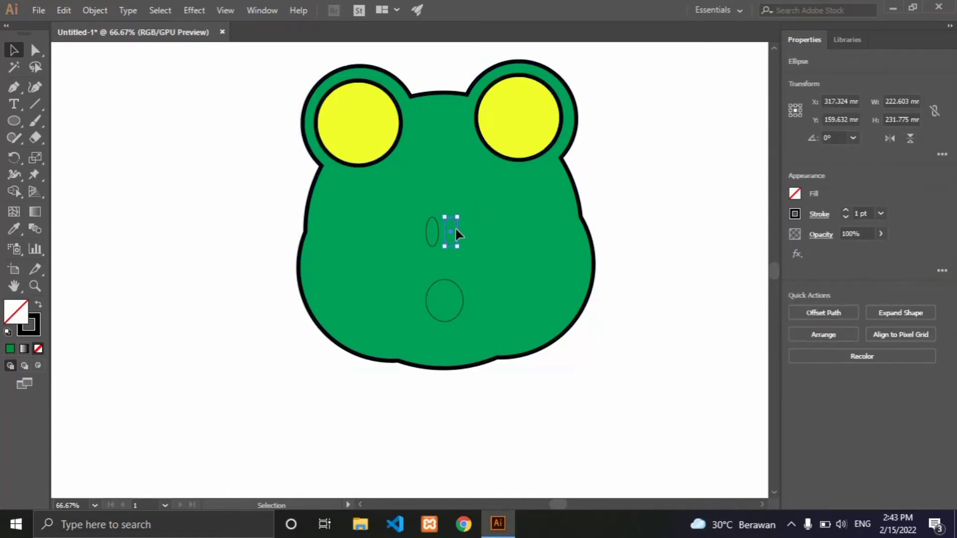
left_click(795, 194)
left_click(672, 244)
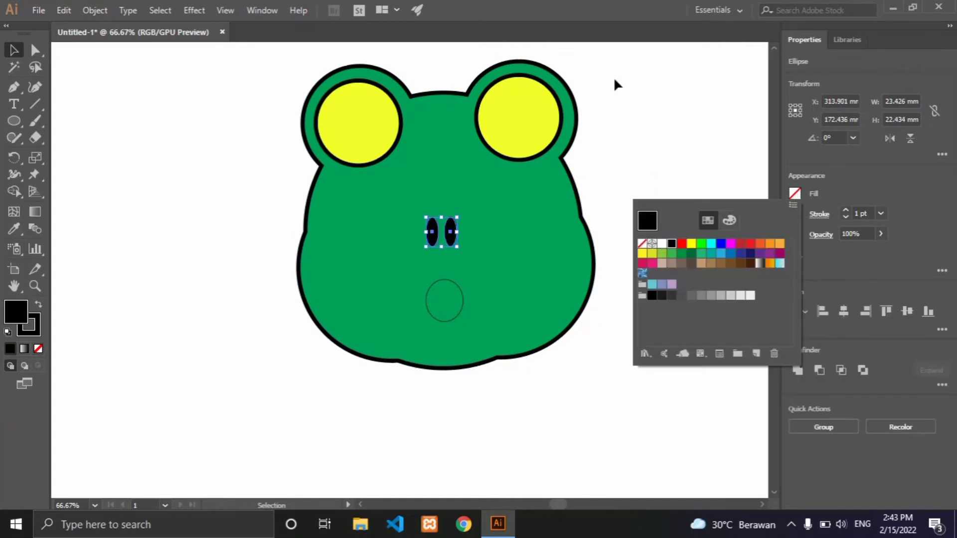
left_click(613, 76)
left_click(455, 295)
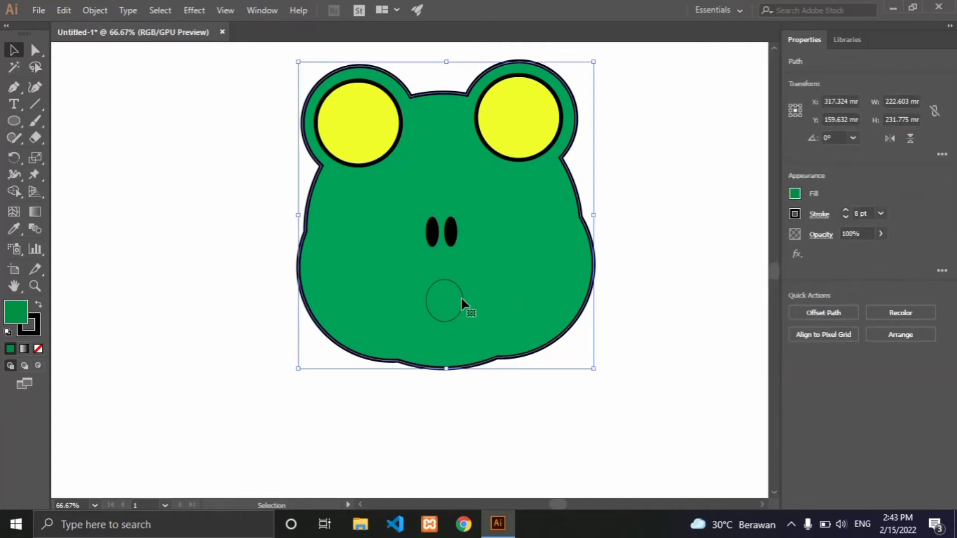
left_click(794, 194)
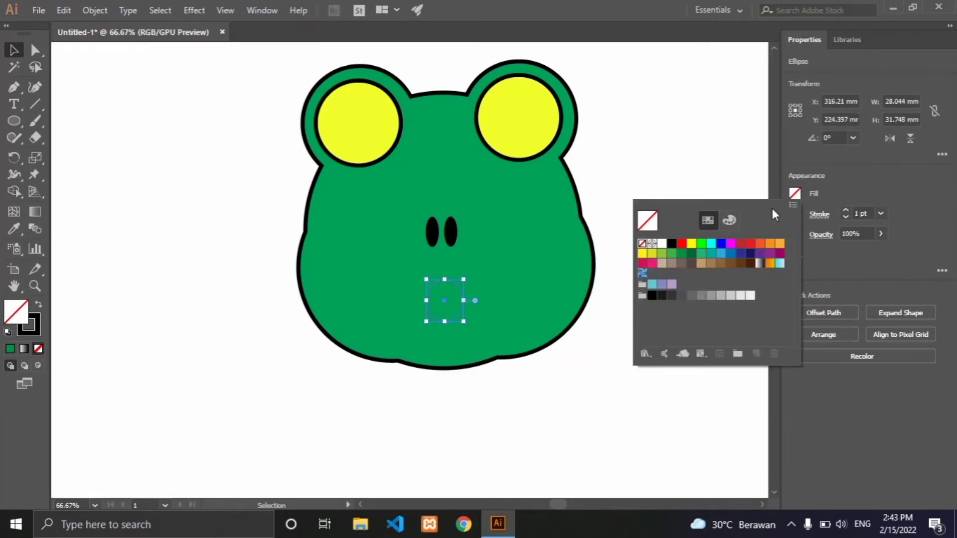
left_click(672, 244)
left_click(666, 159)
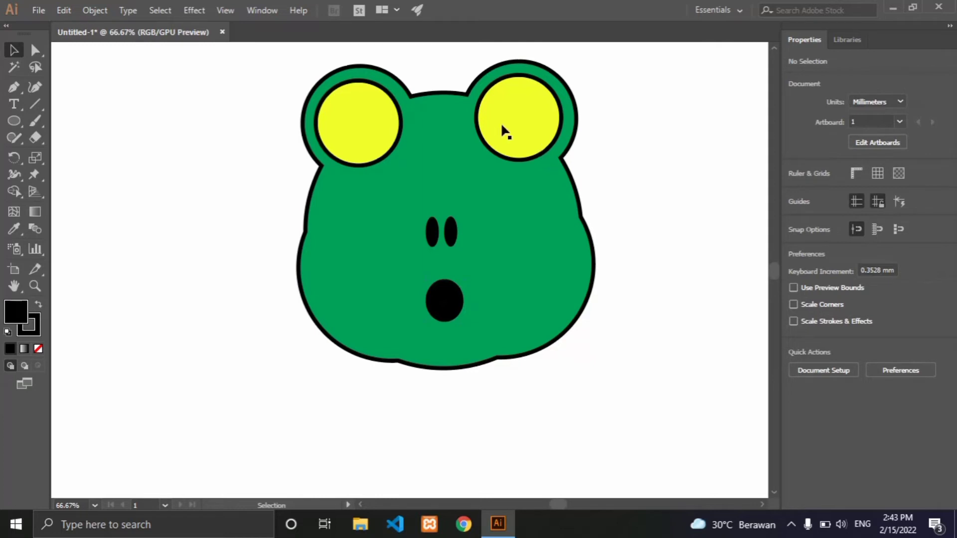
Duplicate the right yellow eye circle and shrink the copy to pupil size.
left_click(522, 79)
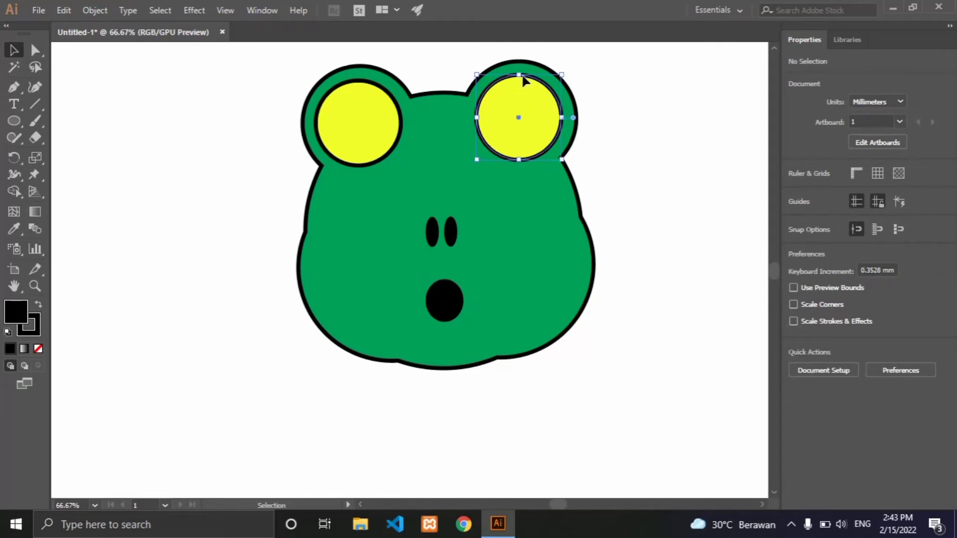
key("ctrl+c")
key("ctrl+v")
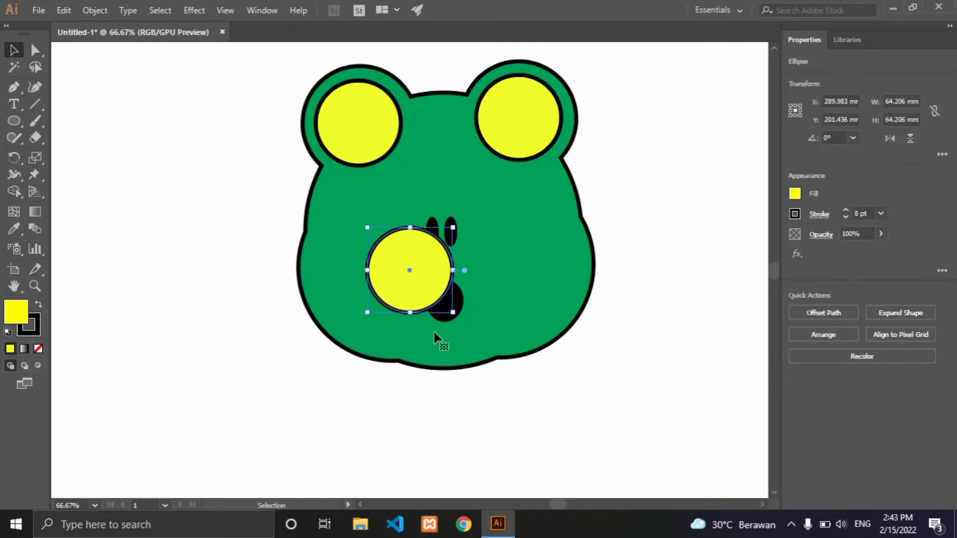
mouse_move(453, 313)
left_mouse_down()
mouse_move(412, 272)
mouse_move(517, 117)
left_mouse_up()
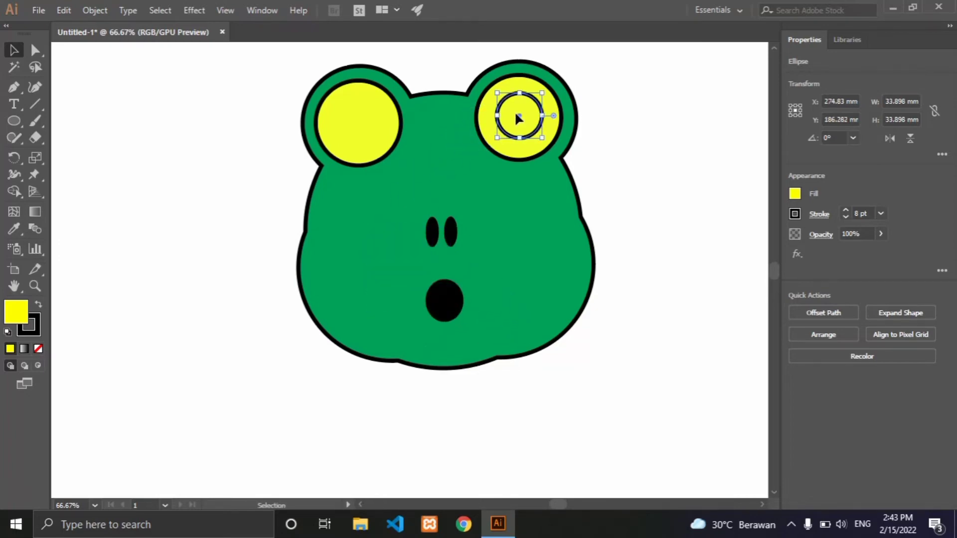
key("ctrl+z")
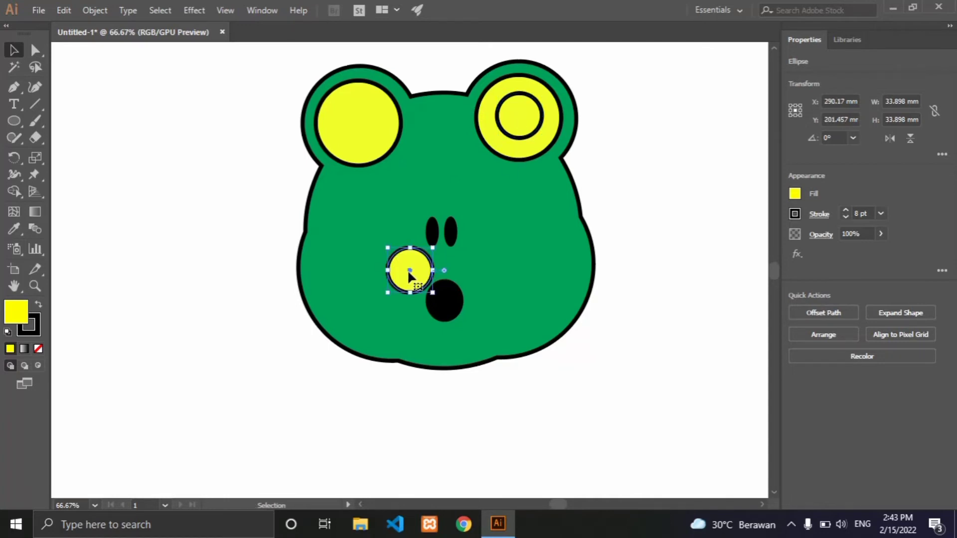
Place a small circle inside the left eye and fill both pupil circles black.
left_click_drag(411, 269, 358, 122)
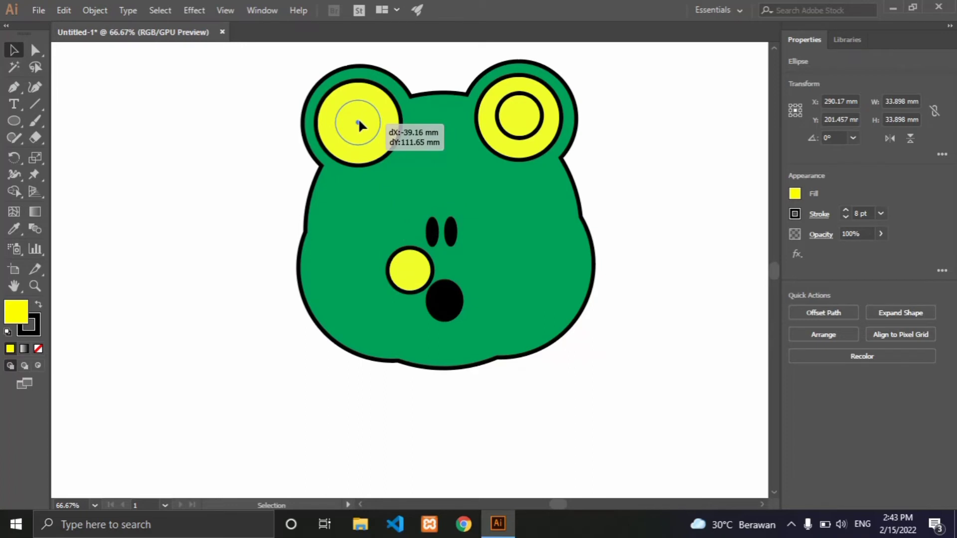
left_click_drag(359, 121, 360, 121)
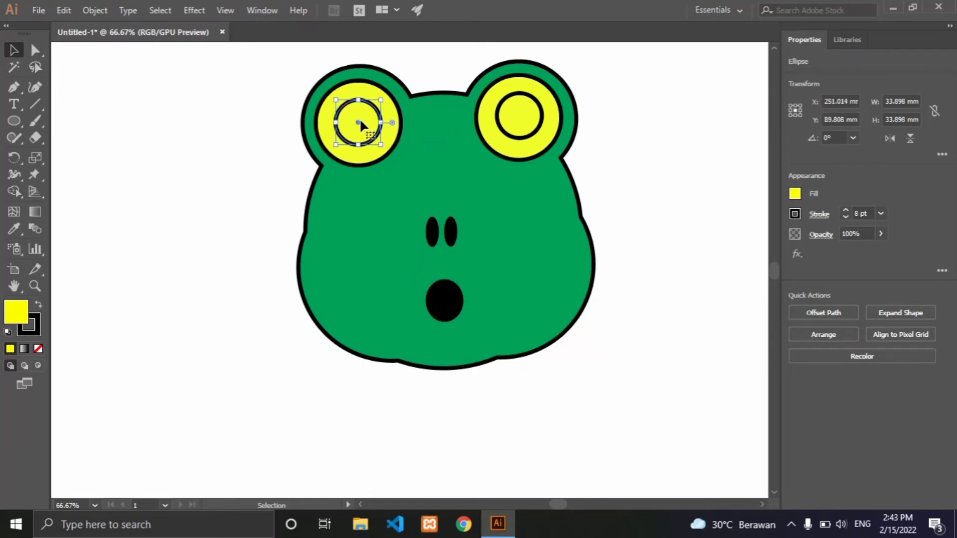
left_click(538, 130, "shift")
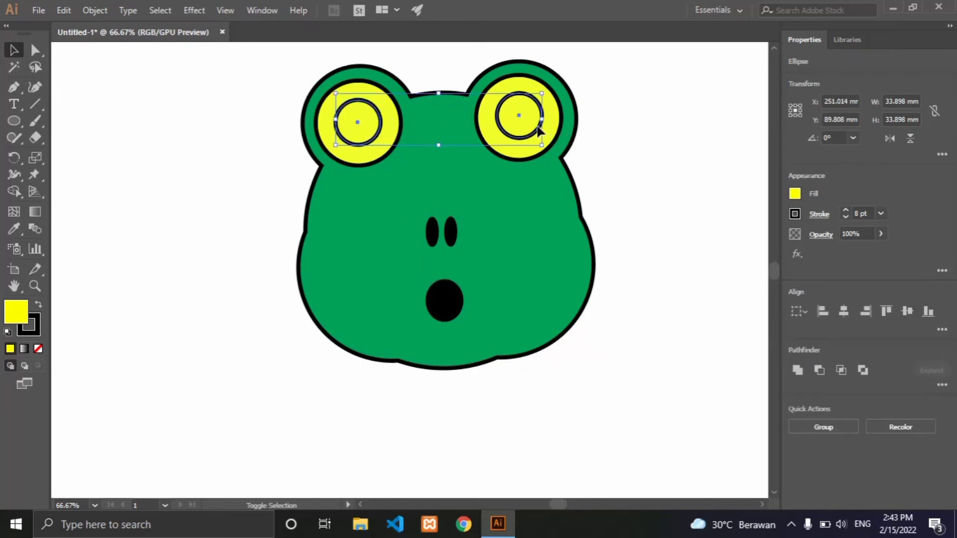
left_click(795, 193)
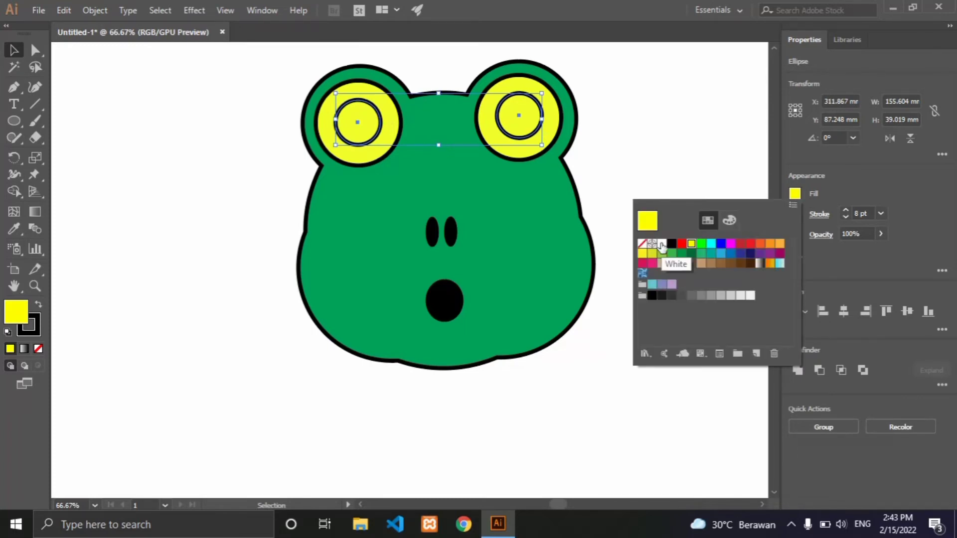
left_click(671, 243)
left_click(676, 148)
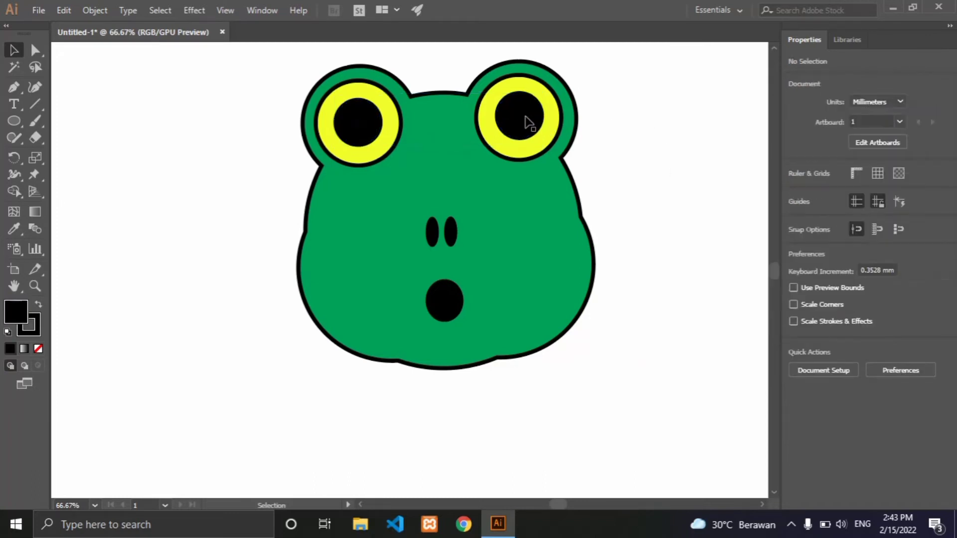
scroll(486, 364, "up", 1)
scroll(513, 371, "up", 1)
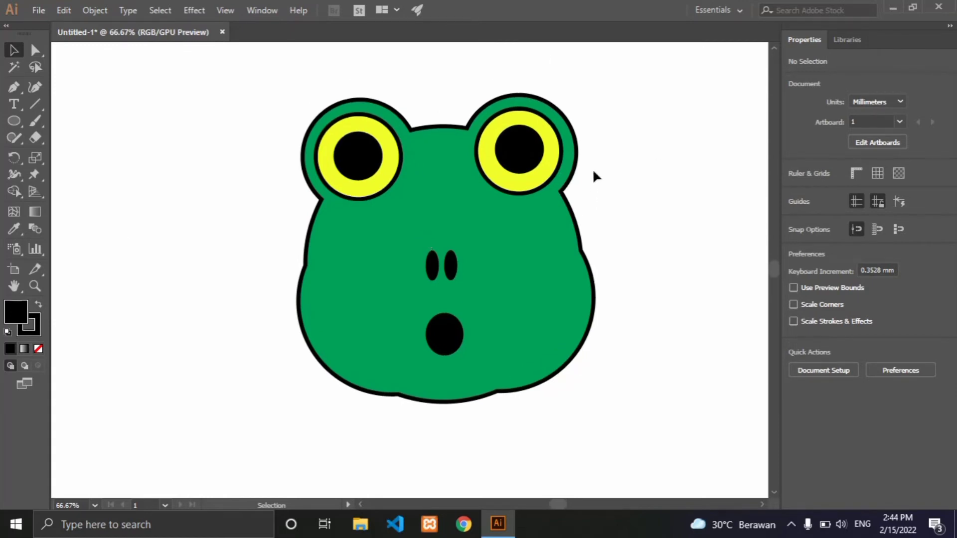
Make a small white highlight circle from a copy of the right pupil.
left_click(526, 172)
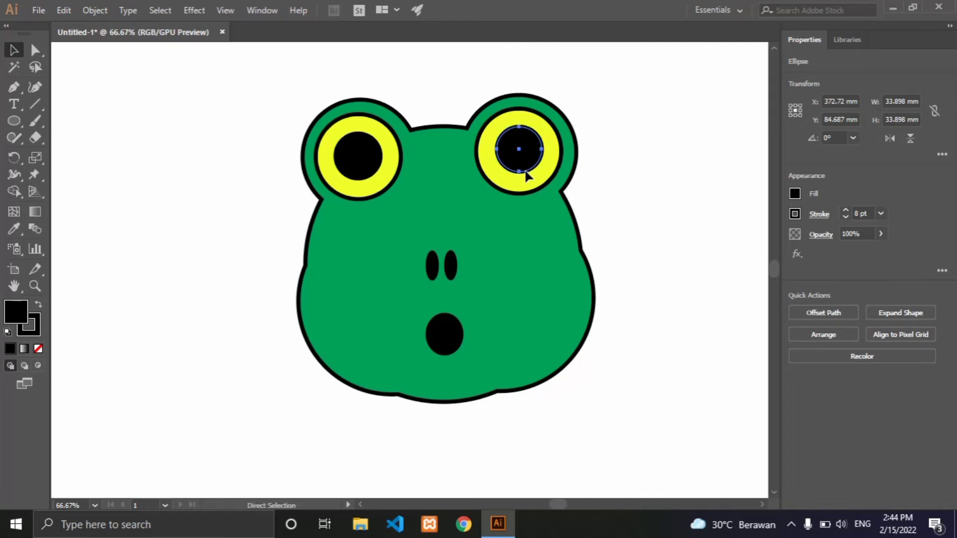
mouse_move(525, 172)
left_mouse_down()
mouse_move(429, 290)
mouse_move(403, 259)
mouse_move(521, 149)
left_mouse_up()
left_click(794, 193)
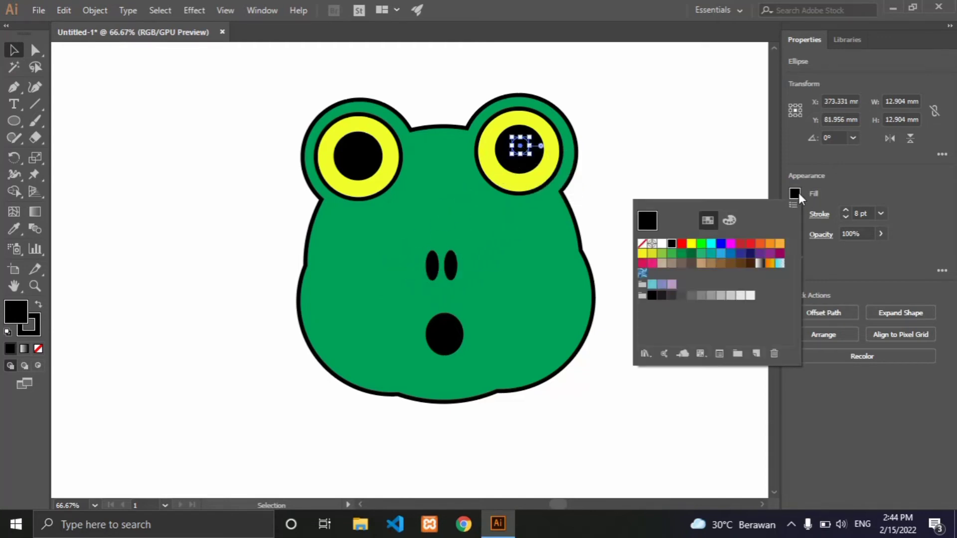
left_click(657, 249)
left_click(637, 100)
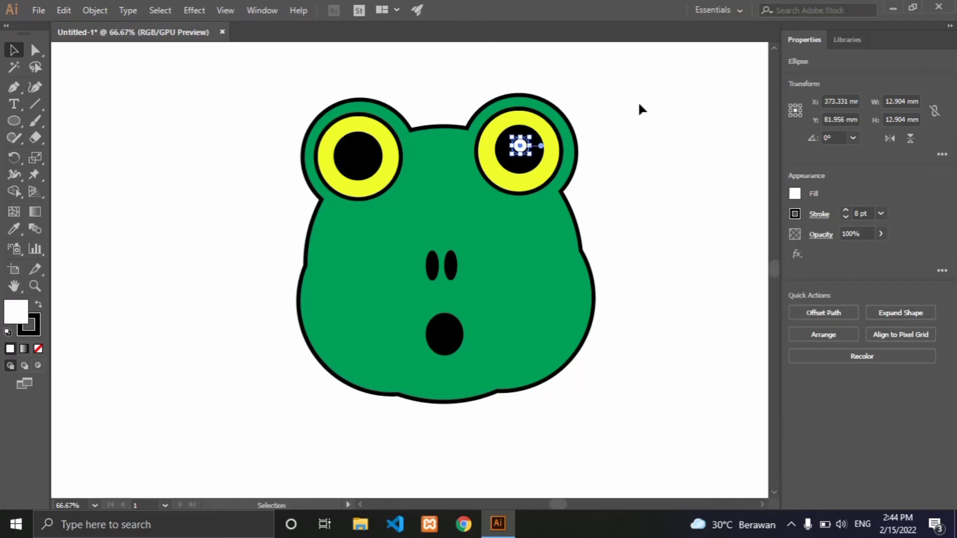
left_click(525, 147, "ctrl")
Copy the highlight into the left pupil and shift the right highlight to its upper right.
left_click_drag(523, 147, 413, 272)
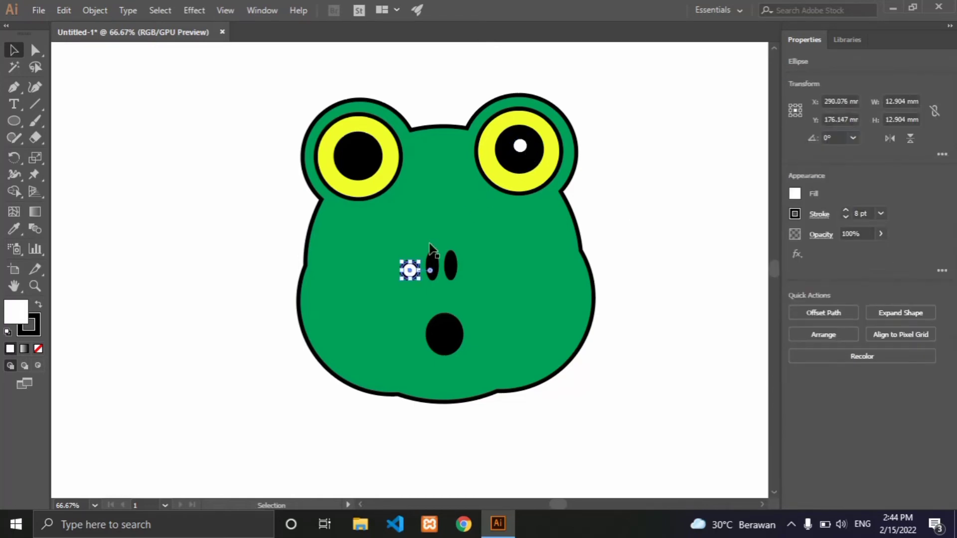
left_click_drag(400, 225, 373, 142)
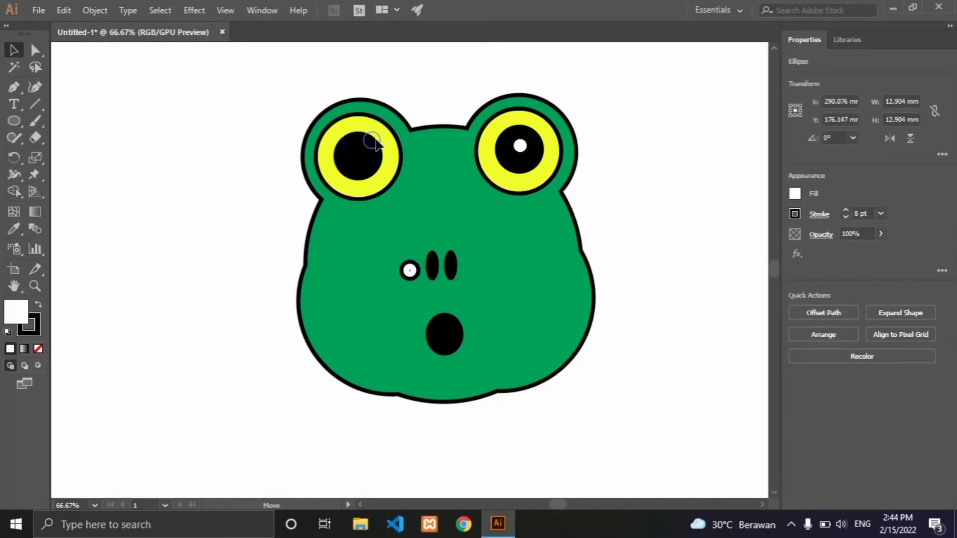
left_click(437, 87)
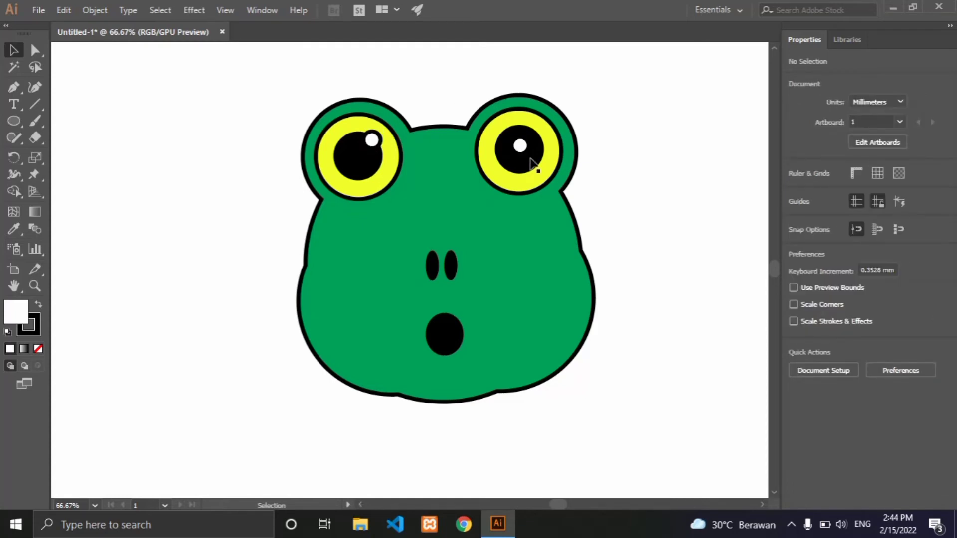
left_click_drag(523, 148, 540, 140)
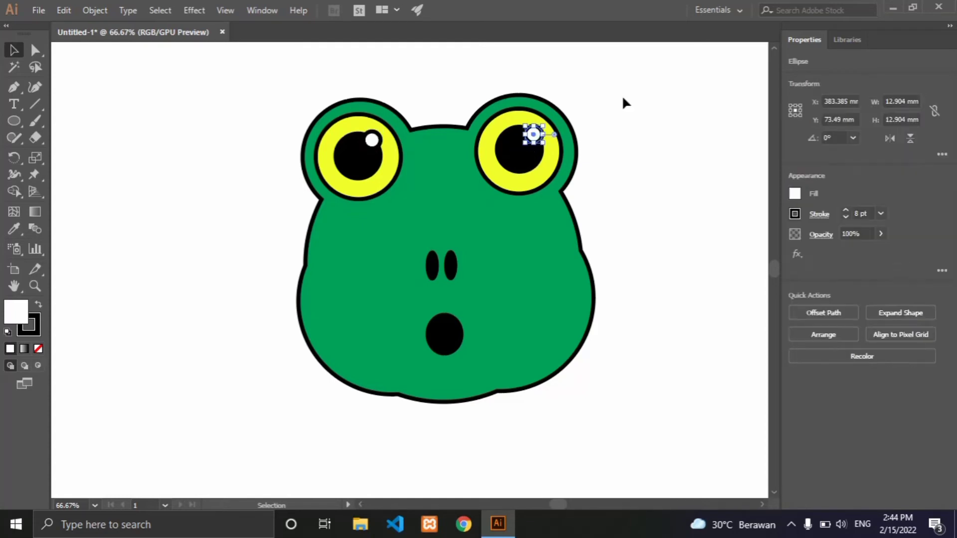
left_click(623, 101)
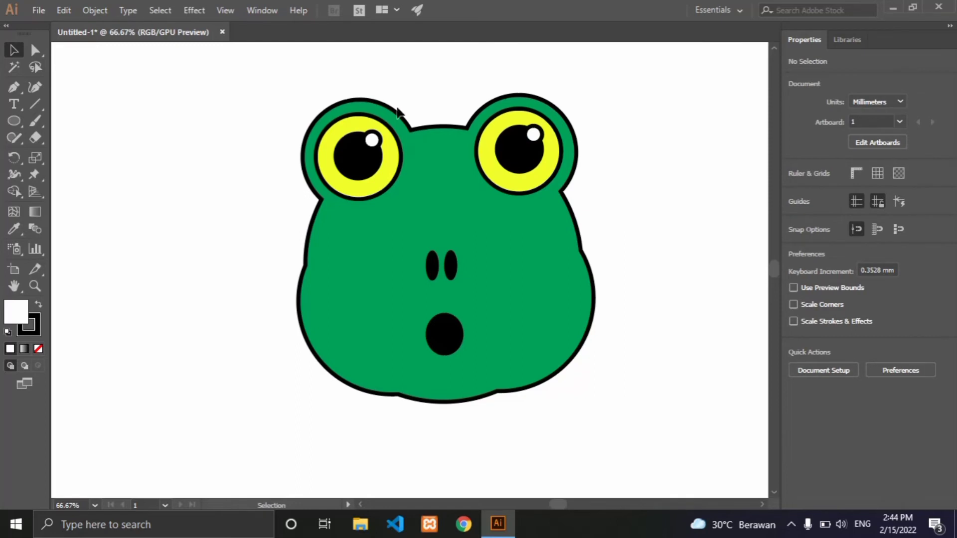
Set the stroke of both white highlights to None.
left_click(533, 134)
left_click(373, 141, "shift")
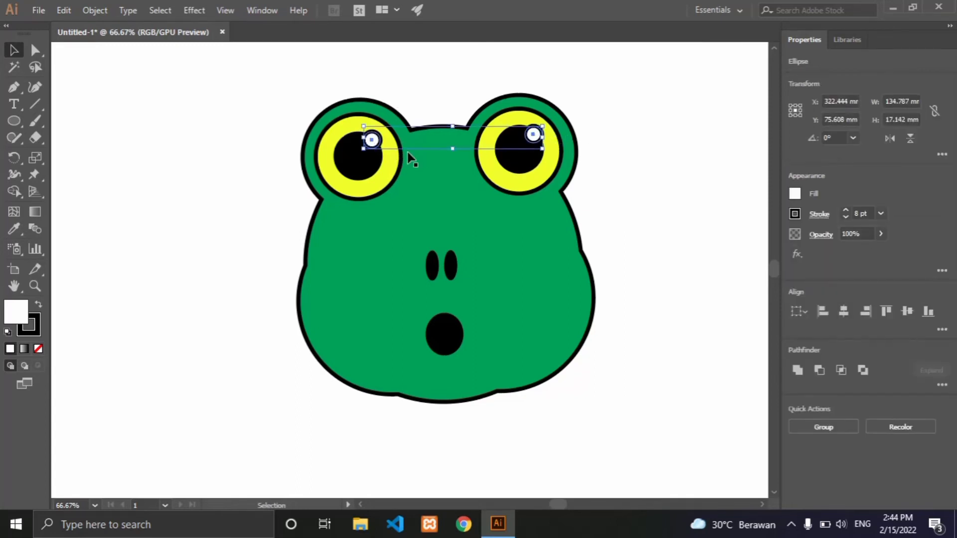
left_click(795, 215)
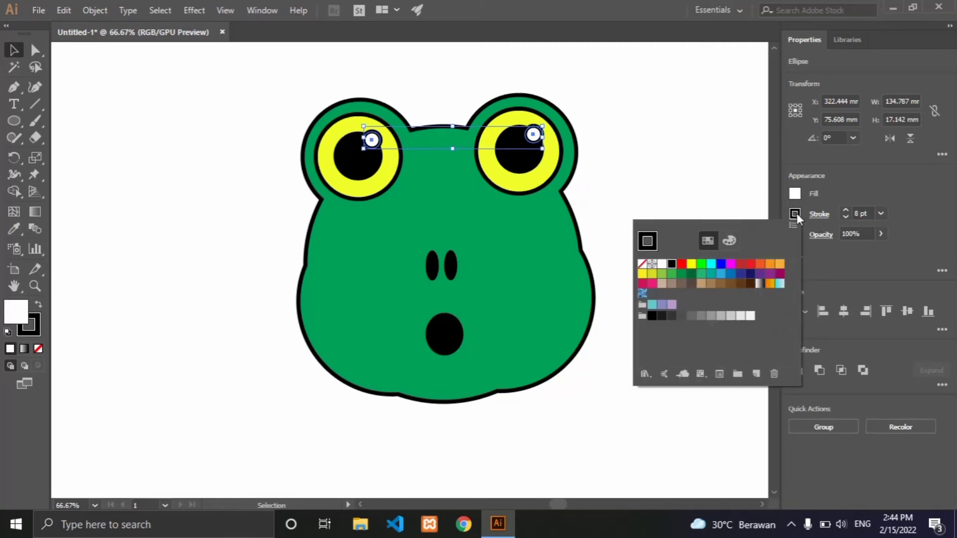
left_click(643, 265)
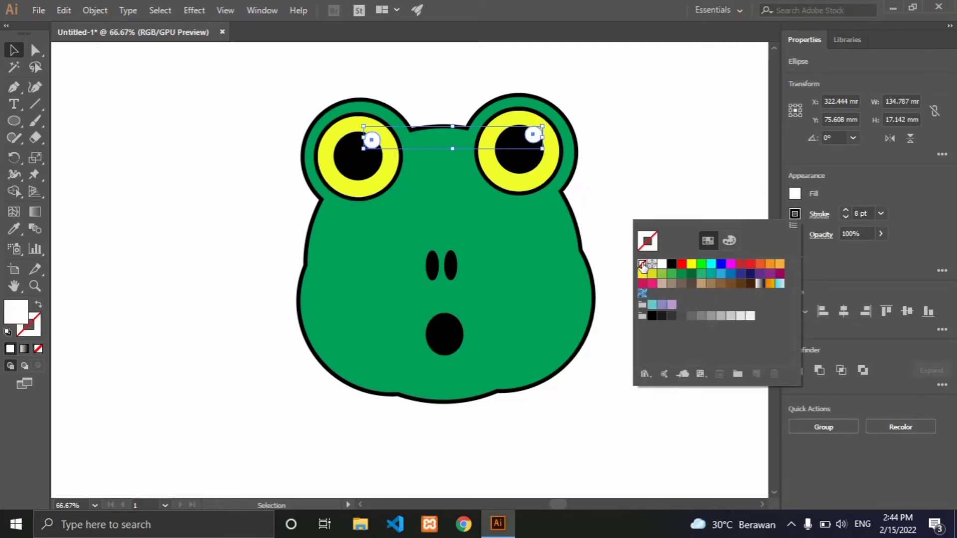
left_click(640, 161)
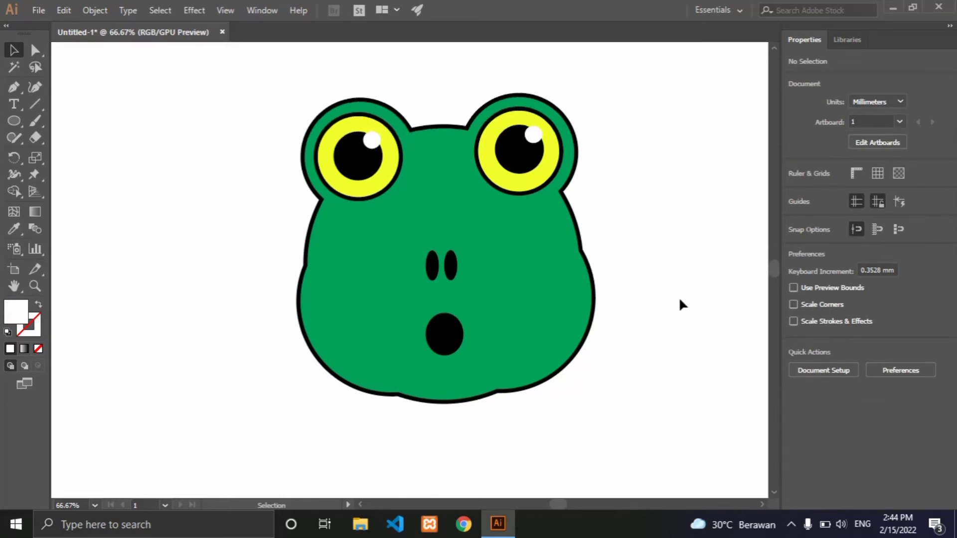
Duplicate the whole frog and drag the copy to the right of the original.
key("ctrl+minus")
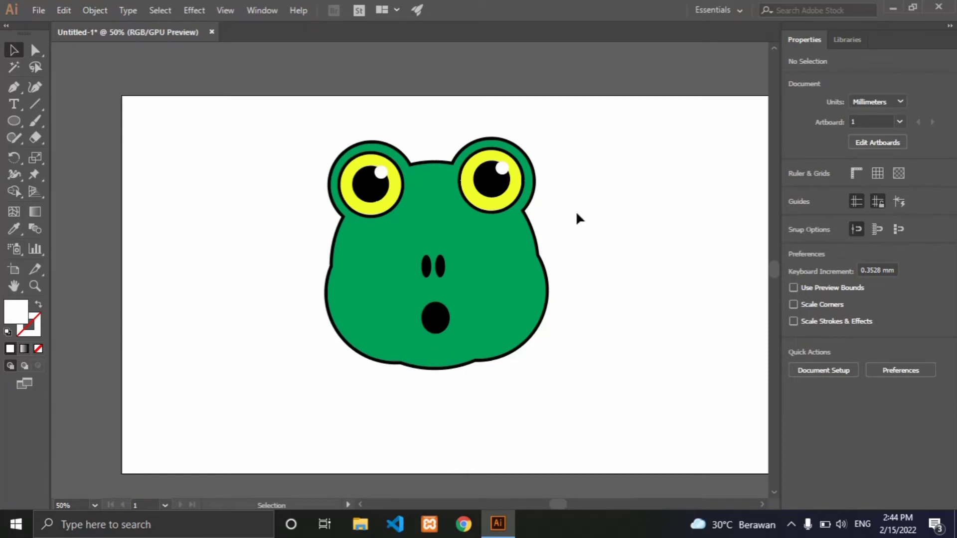
left_click_drag(308, 134, 626, 396)
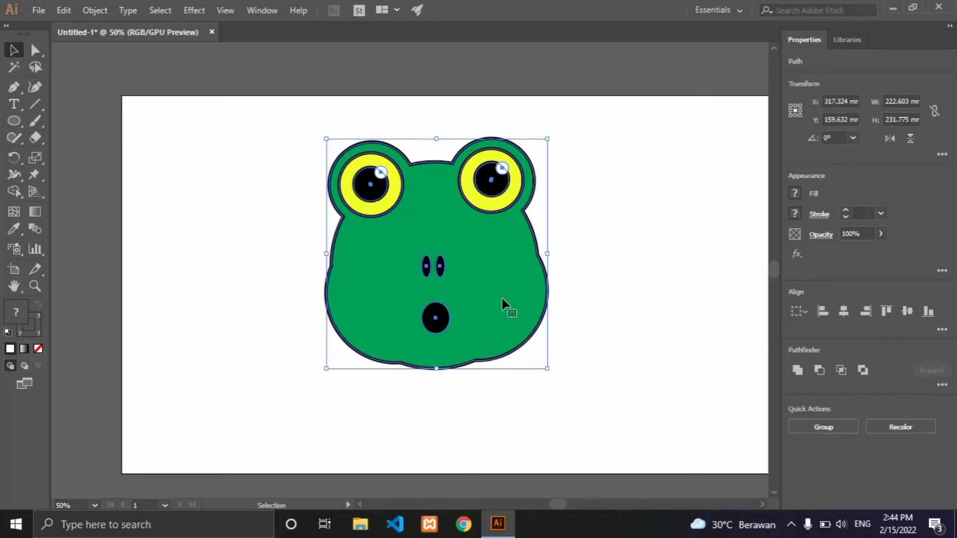
key("a")
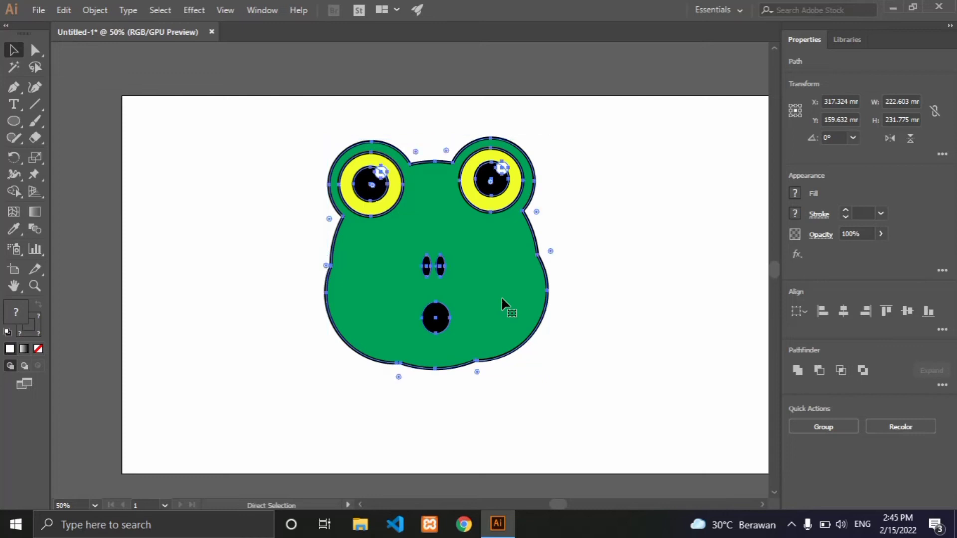
key("ctrl+c")
key("ctrl+v")
key("v")
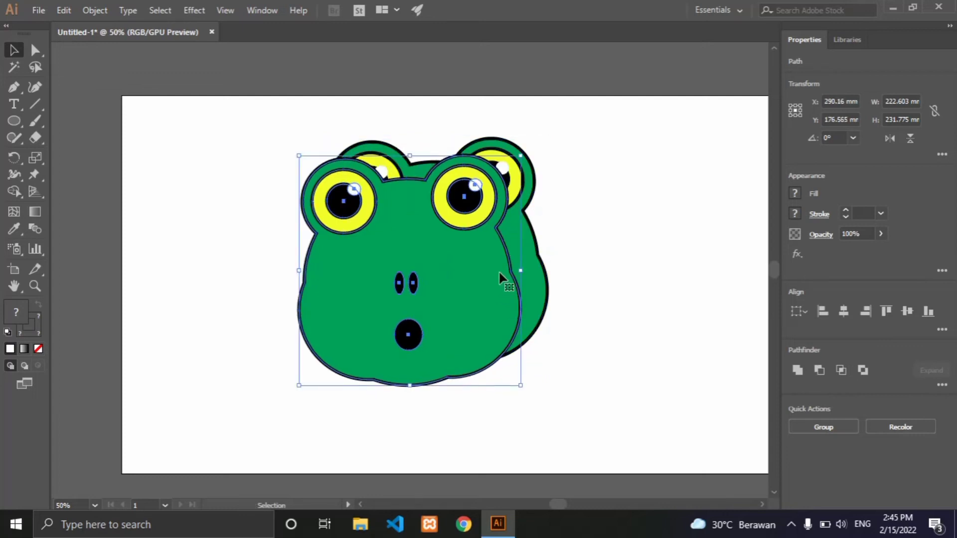
mouse_move(515, 279)
left_mouse_down()
mouse_move(777, 259)
mouse_move(698, 260)
left_mouse_up()
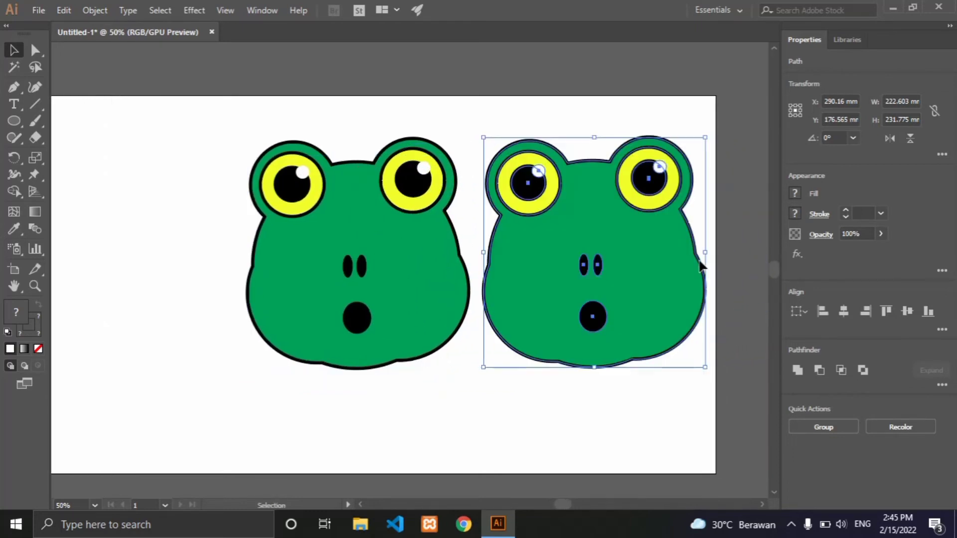
Shift both frogs left together on the artboard.
left_click_drag(202, 120, 739, 399)
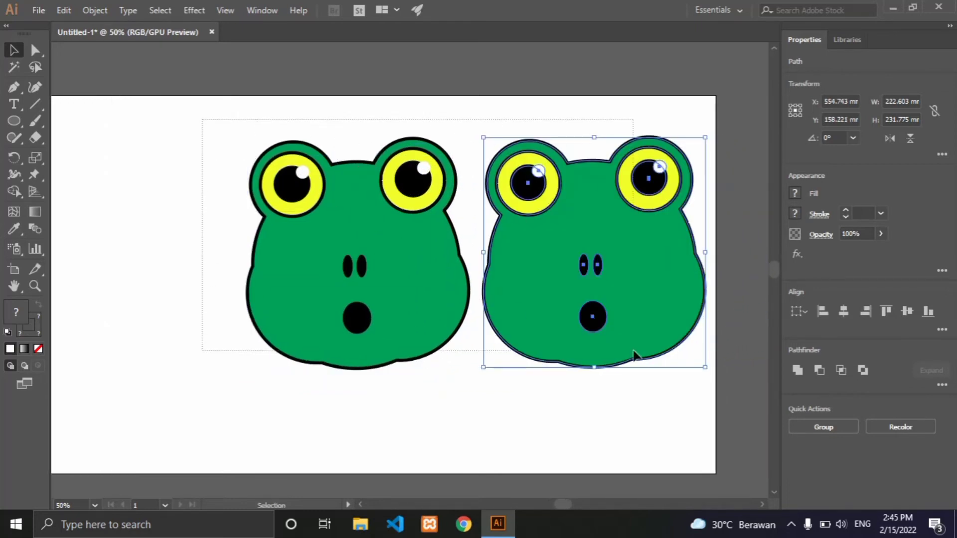
left_click_drag(202, 119, 740, 399)
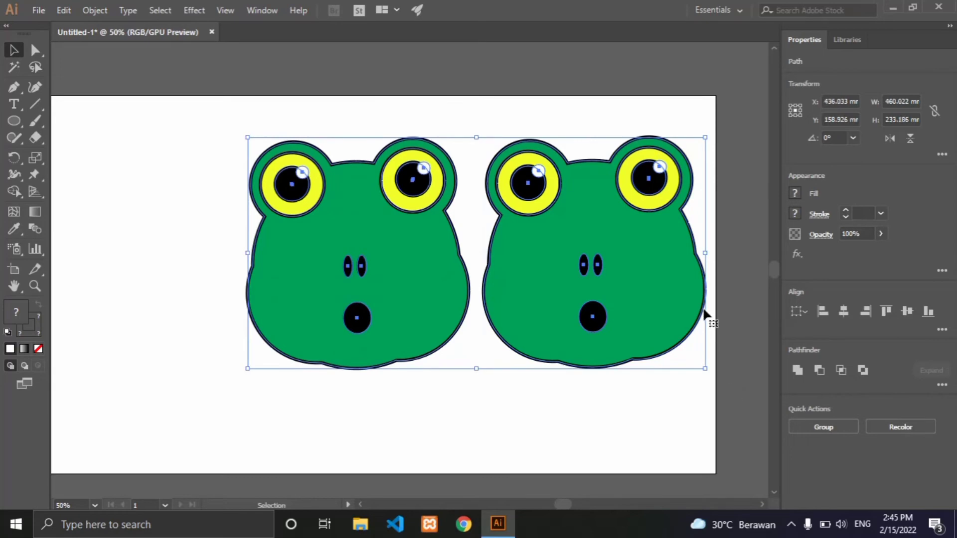
mouse_move(704, 320)
left_mouse_down()
mouse_move(591, 318)
mouse_move(551, 330)
left_mouse_up()
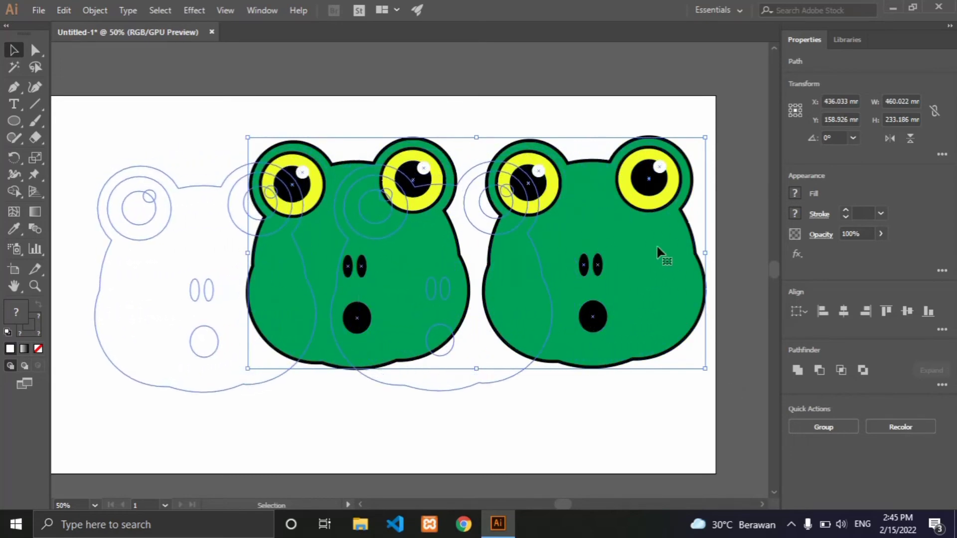
left_click(617, 127)
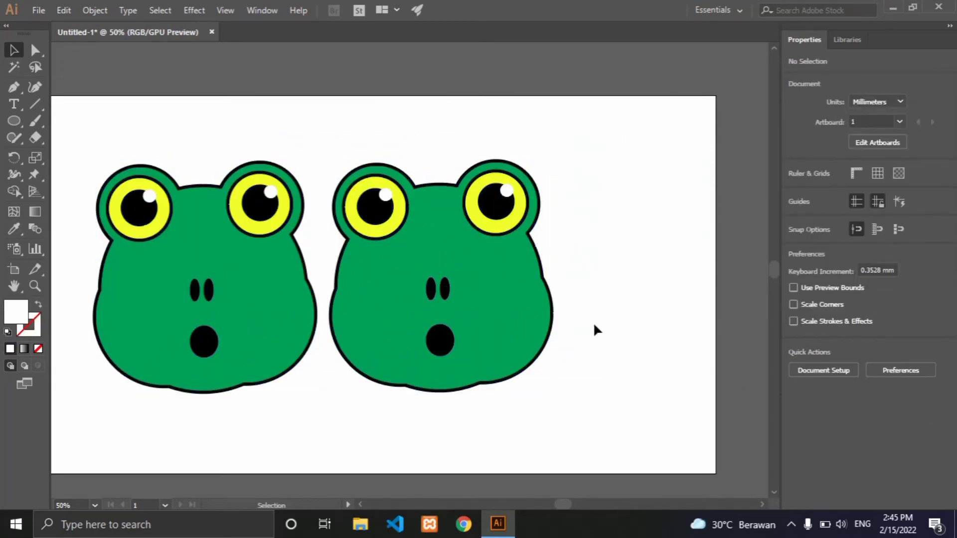
Delete the copy's left pupil and draw a black rounded-rectangle bar across that eye.
key("ctrl+equal")
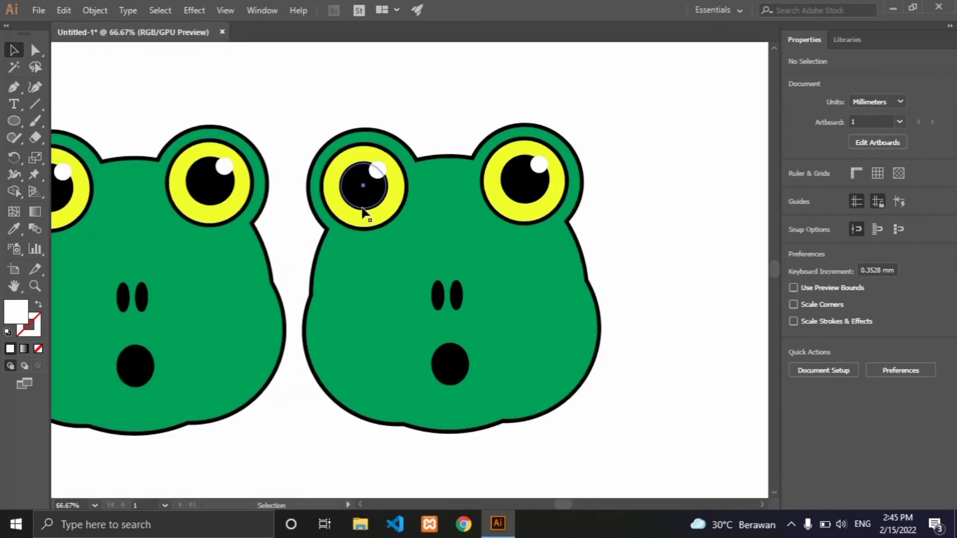
left_click(364, 212)
key("Delete")
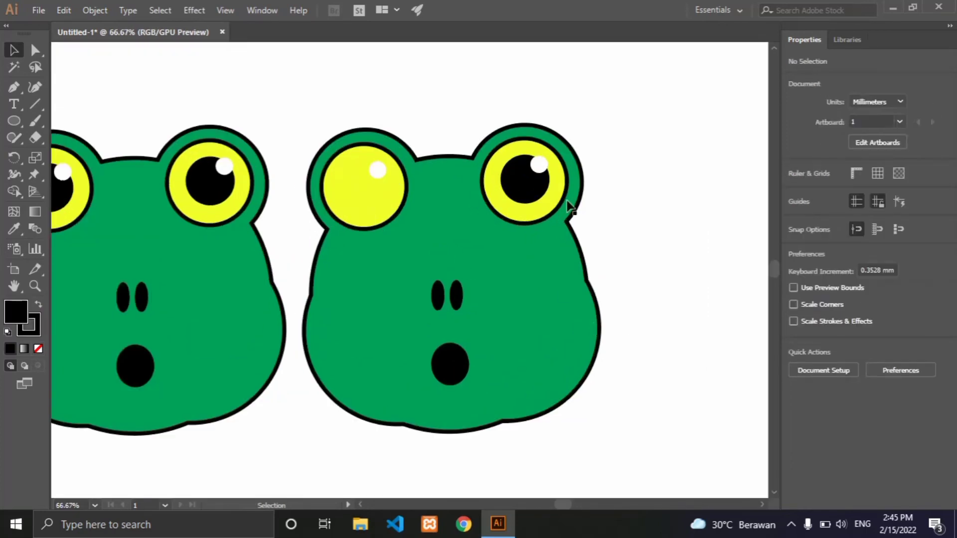
left_click(534, 198)
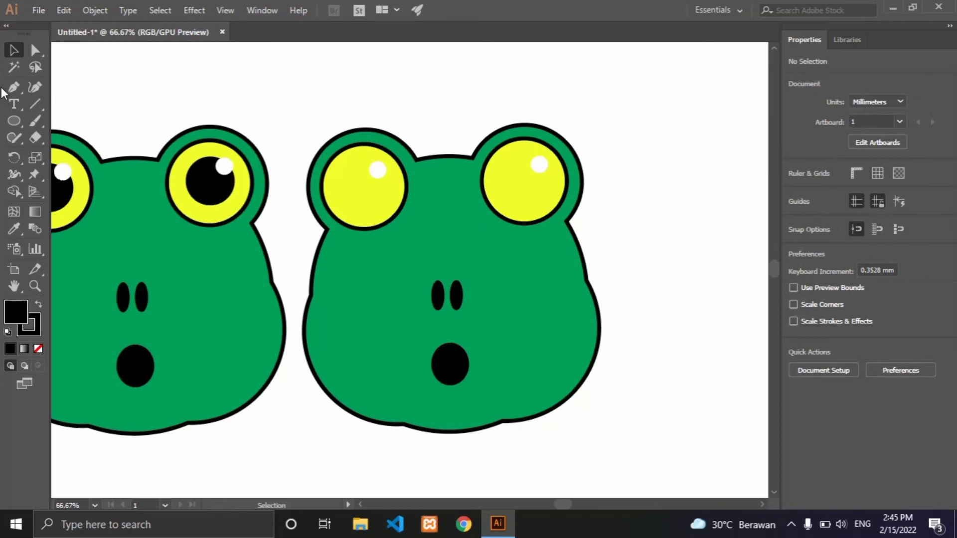
left_click(15, 121)
left_click(85, 138)
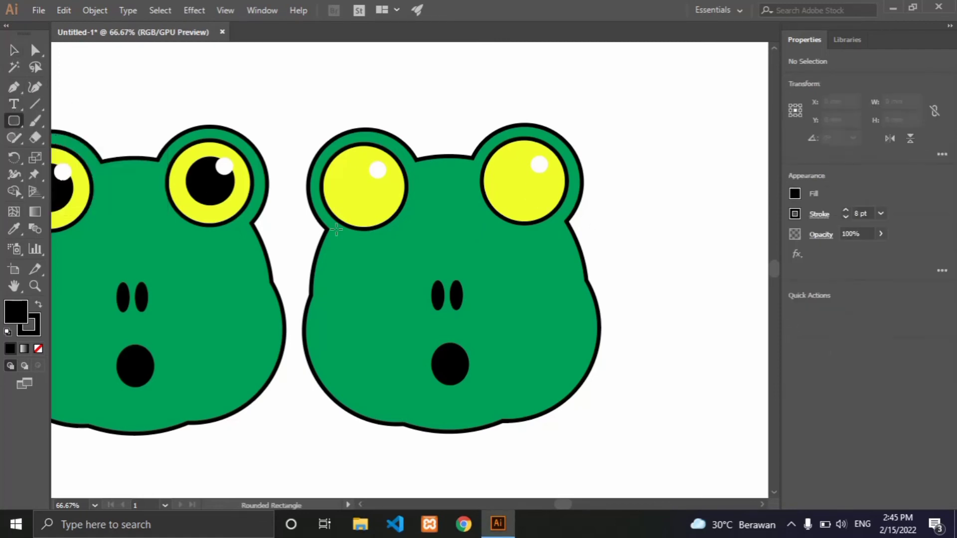
left_click_drag(337, 182, 392, 203)
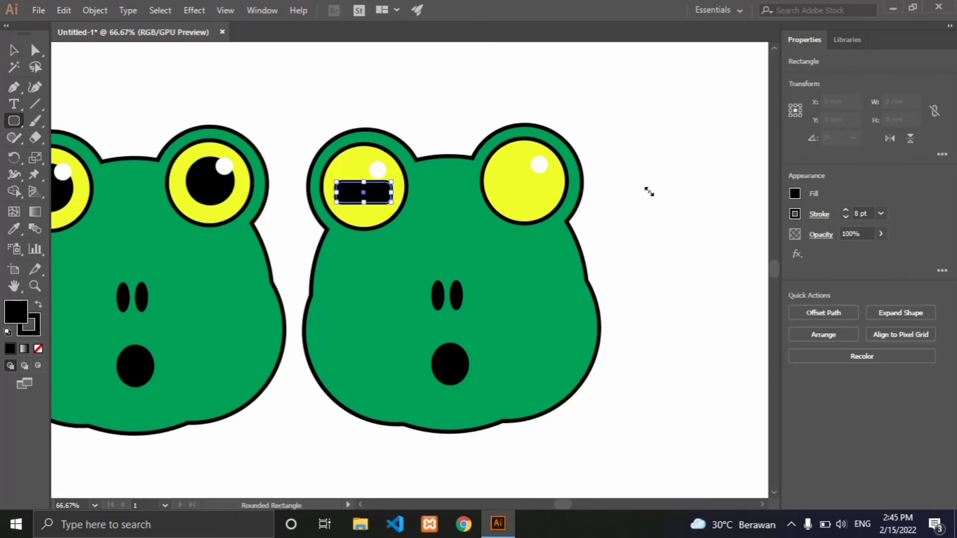
left_click(12, 50)
left_click(282, 142)
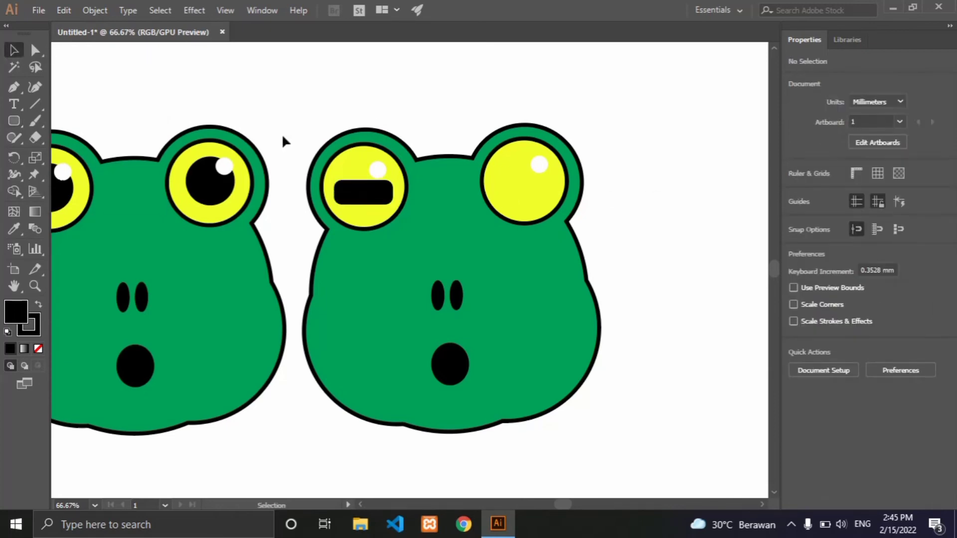
Duplicate the black eye bar into the copy's right eye.
left_click(340, 193)
key("ctrl+c")
key("ctrl+v")
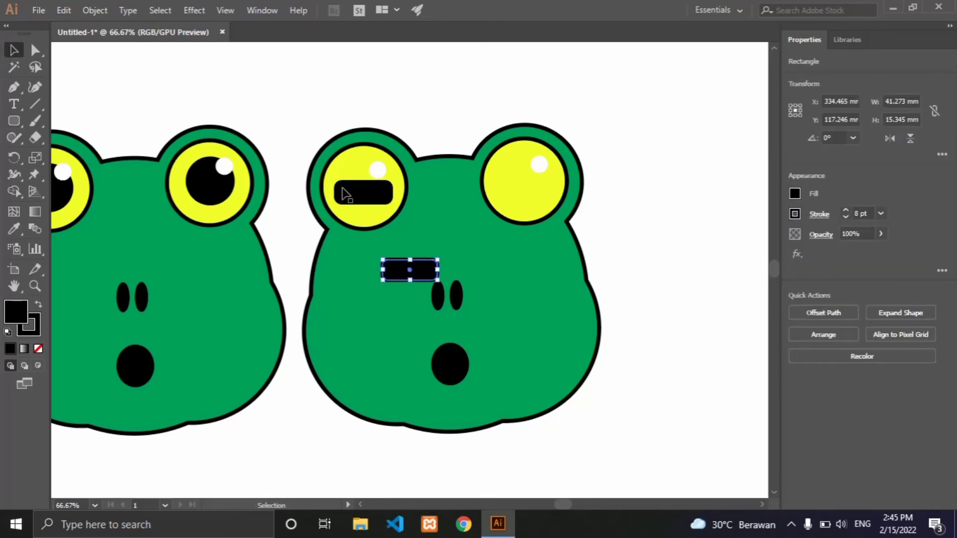
mouse_move(417, 271)
left_mouse_down()
mouse_move(532, 188)
mouse_move(531, 175)
left_mouse_up()
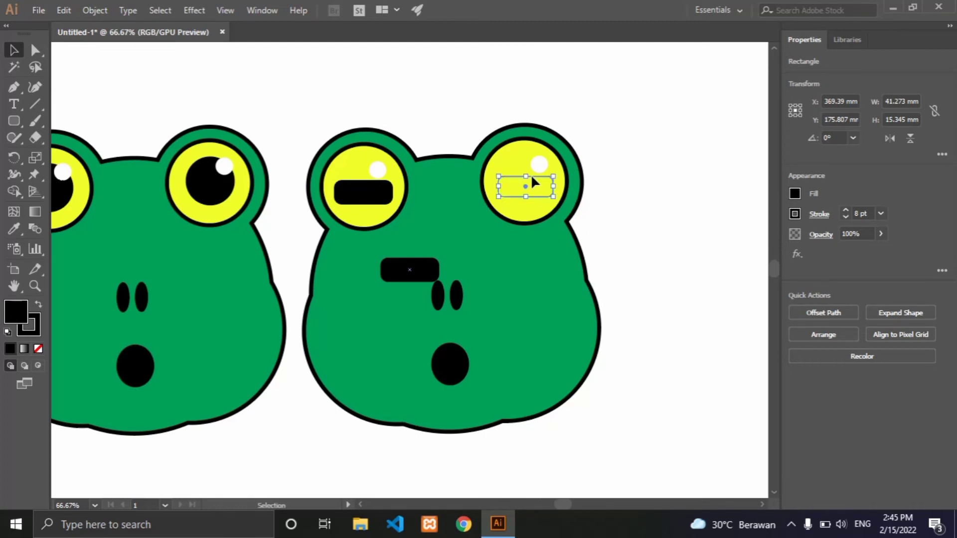
Place a white highlight dot on each of the sleepy frog's eye bars.
left_click(538, 164)
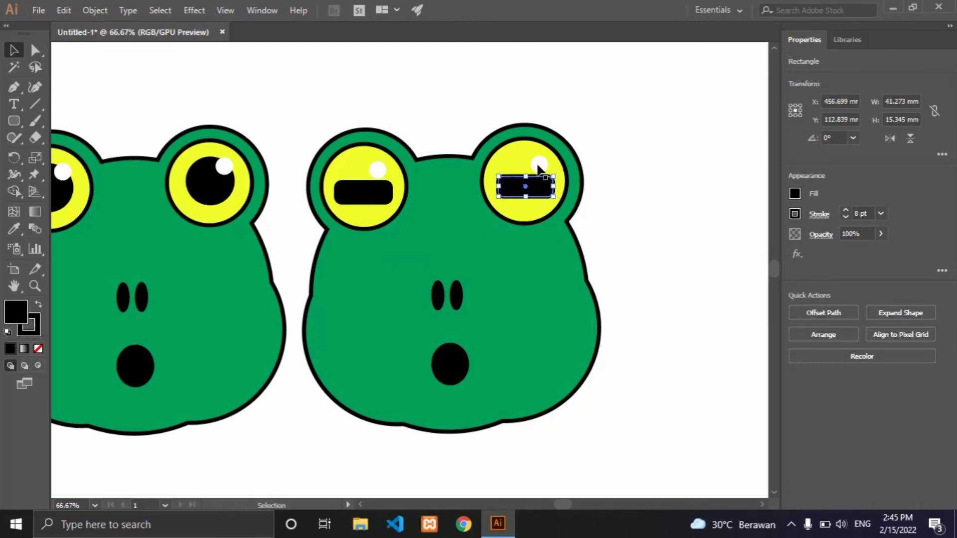
left_click(376, 169)
key("ctrl+x")
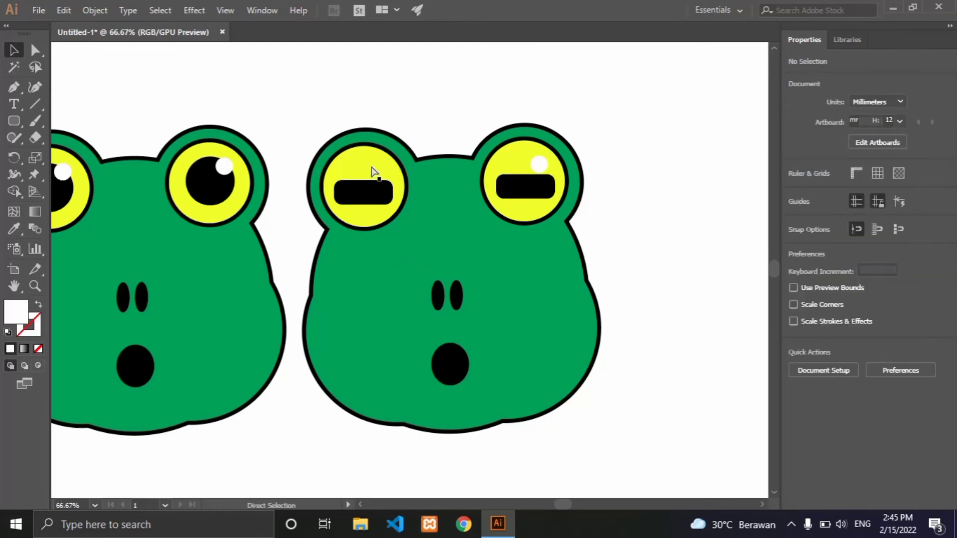
key("ctrl+v")
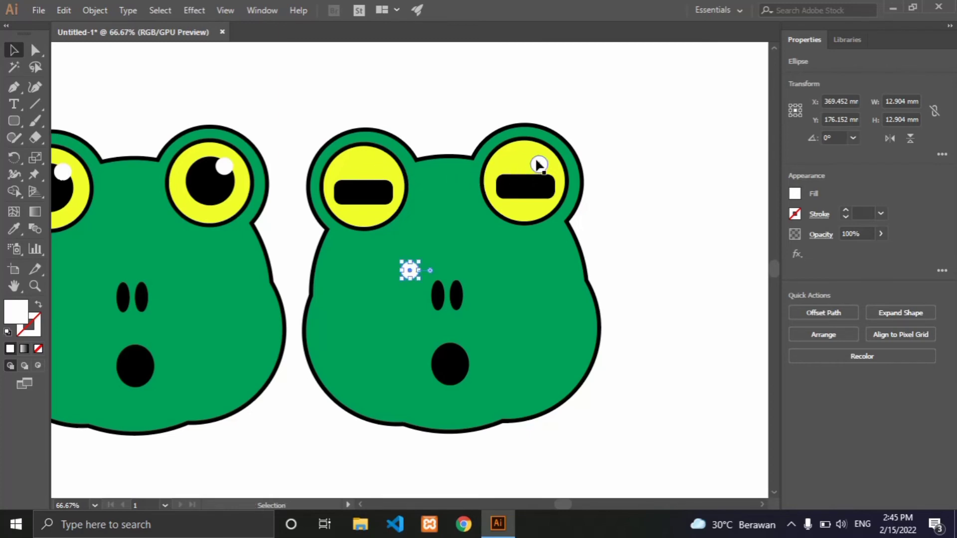
left_click(537, 164)
key("ctrl+x")
key("ctrl+v")
left_click_drag(415, 276, 548, 183)
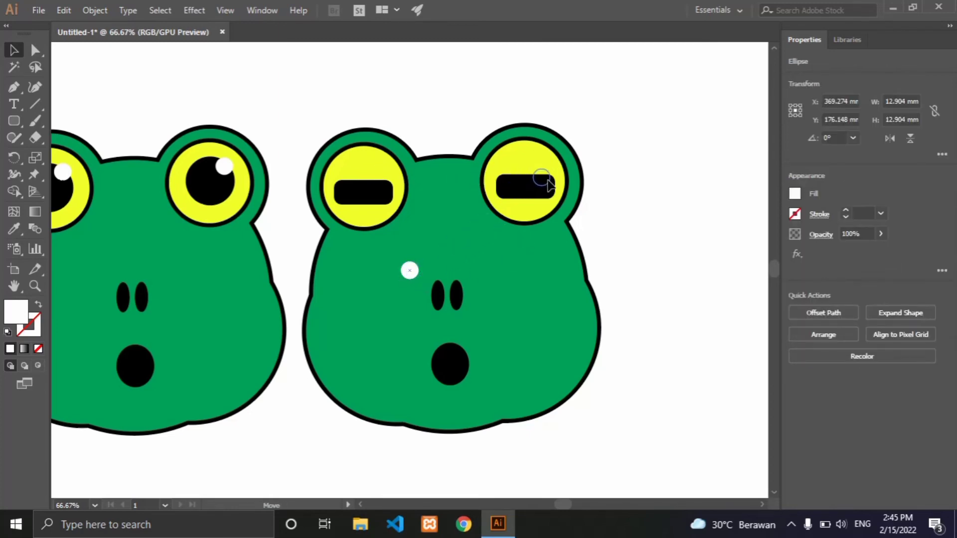
left_click(594, 118)
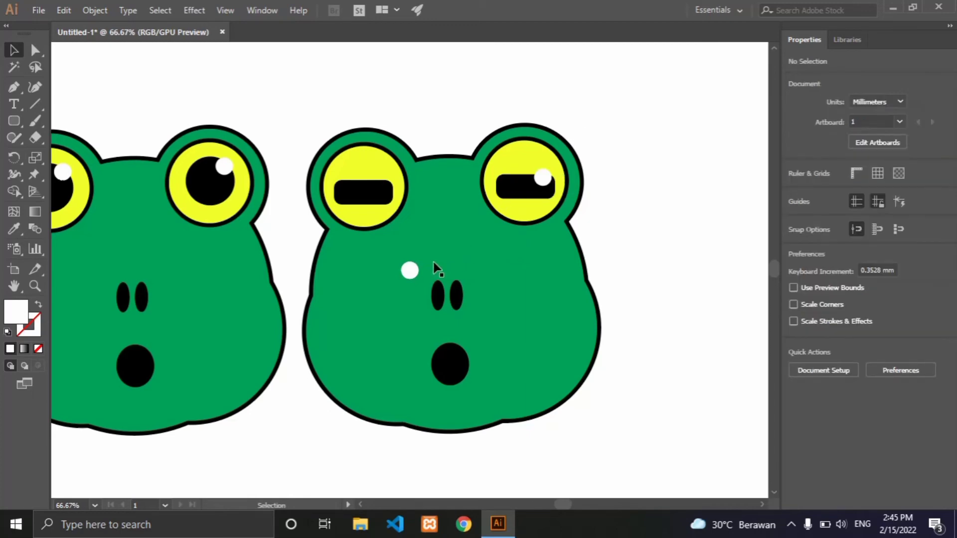
left_click_drag(415, 276, 384, 188)
left_click(653, 124)
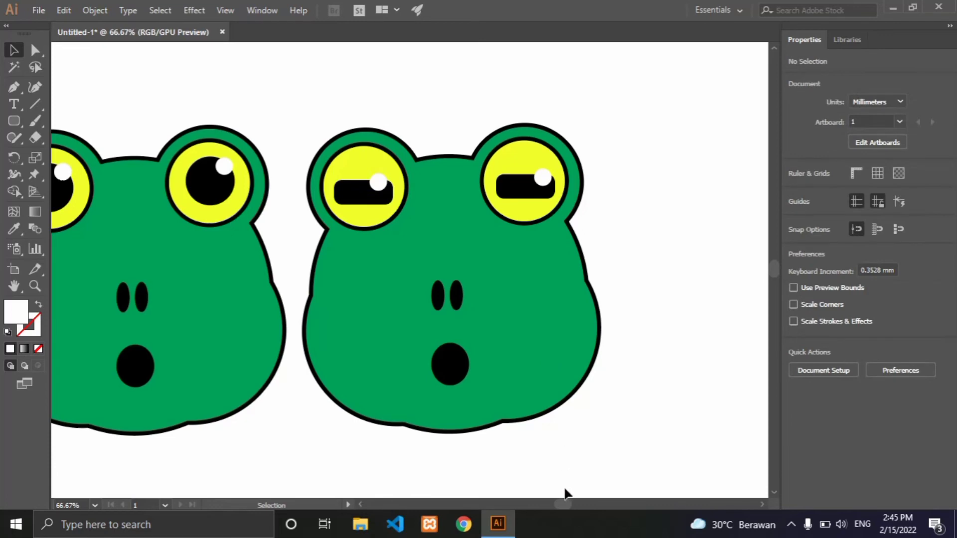
Move both frog faces to the centre of the artboard.
left_click_drag(565, 500, 555, 503)
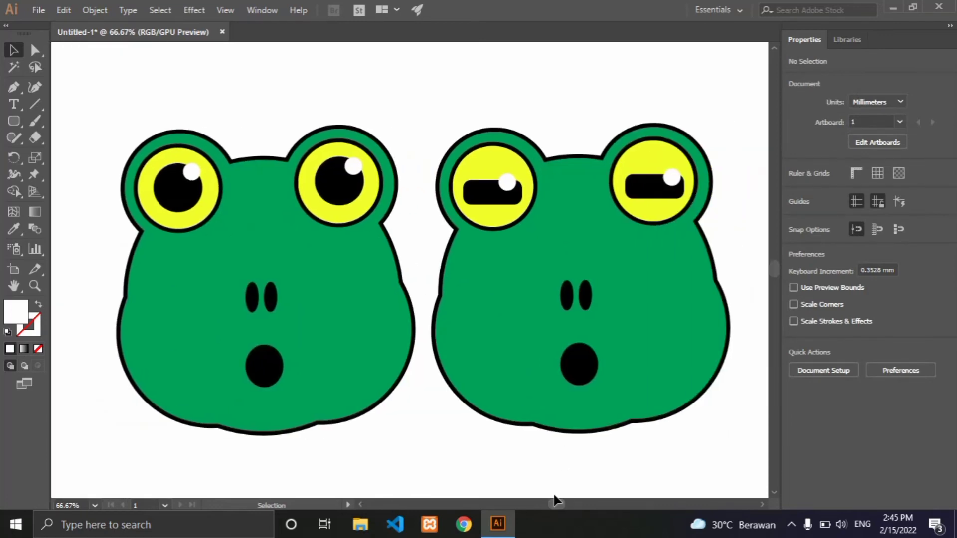
key("ctrl+minus")
key("ctrl+minus")
scroll(585, 430, "up", 1)
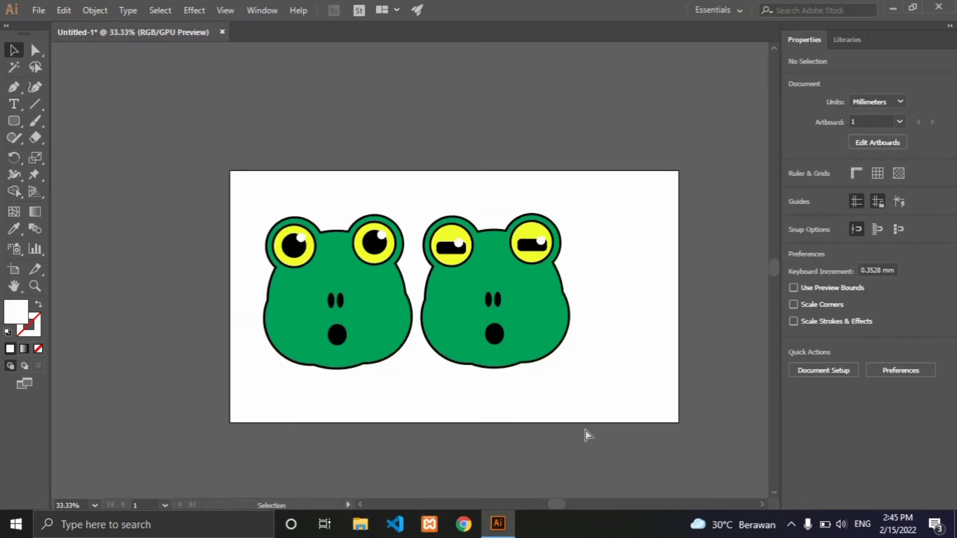
left_click_drag(252, 212, 642, 399)
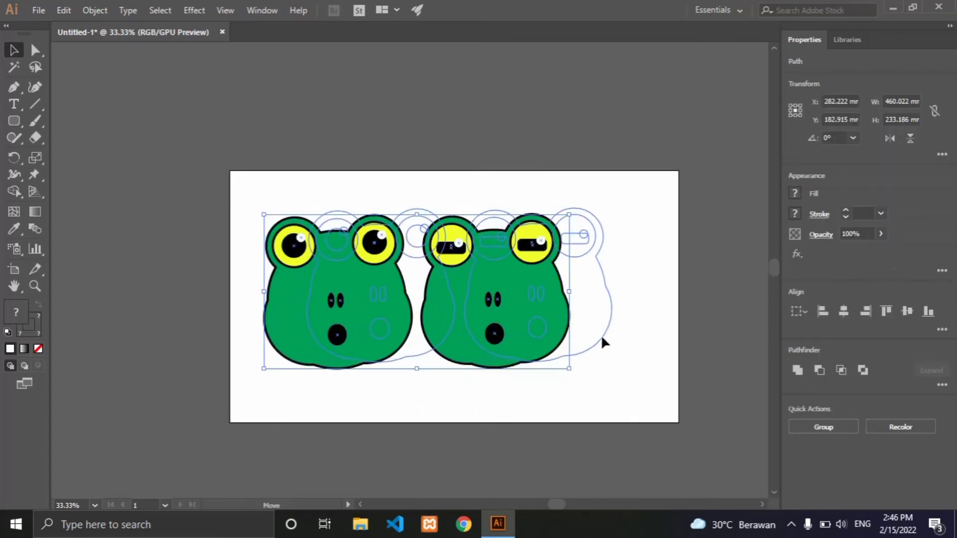
left_click_drag(559, 347, 602, 339)
left_click(640, 273)
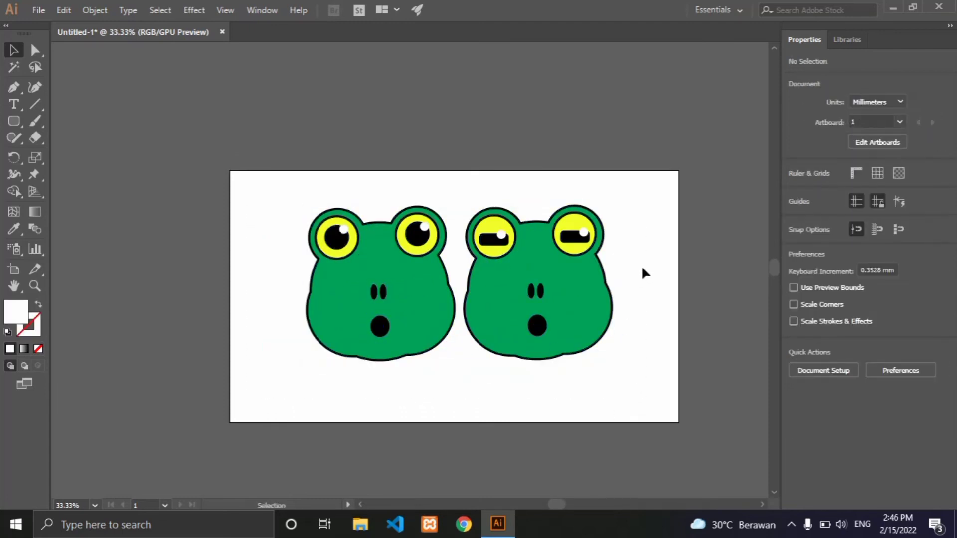
Nudge the sleepy frog's left eye bar up and duplicate it into the right eye.
key("ctrl+plus")
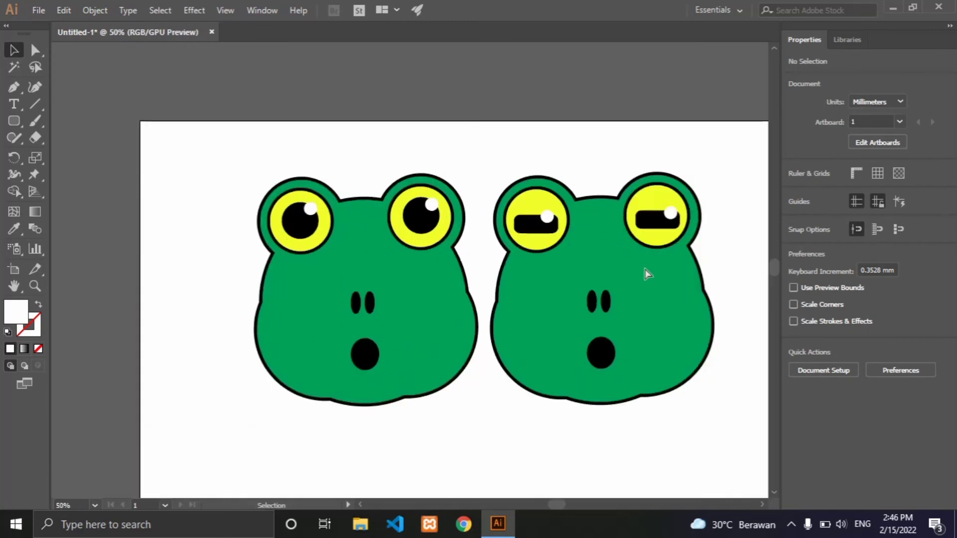
left_click(536, 231)
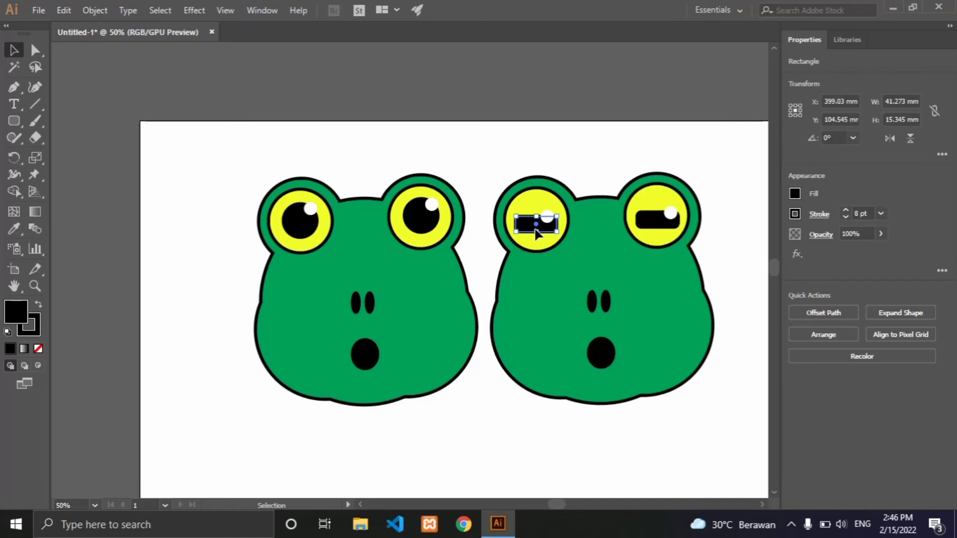
key("Up")
key("Up")
key("Up")
key("Up")
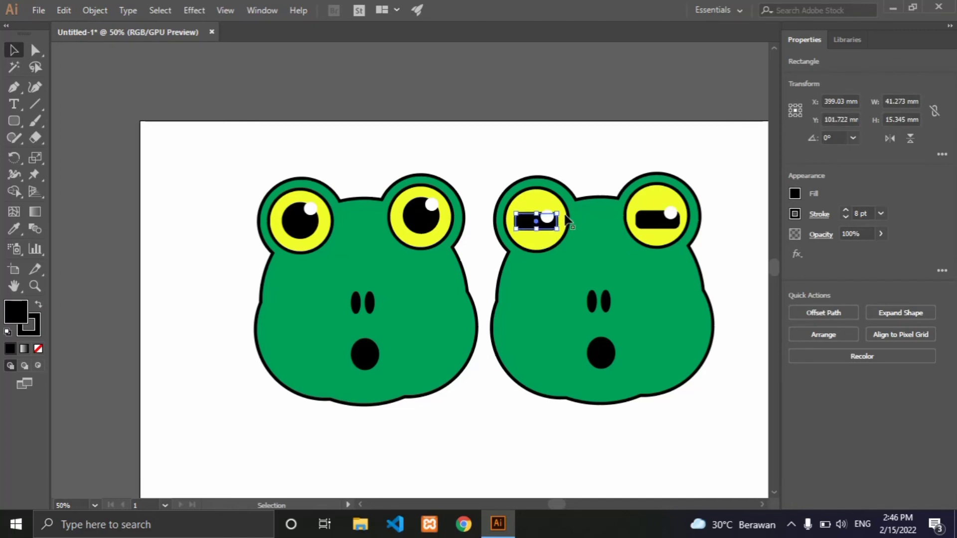
left_click_drag(535, 226, 656, 222)
key("Up")
key("Up")
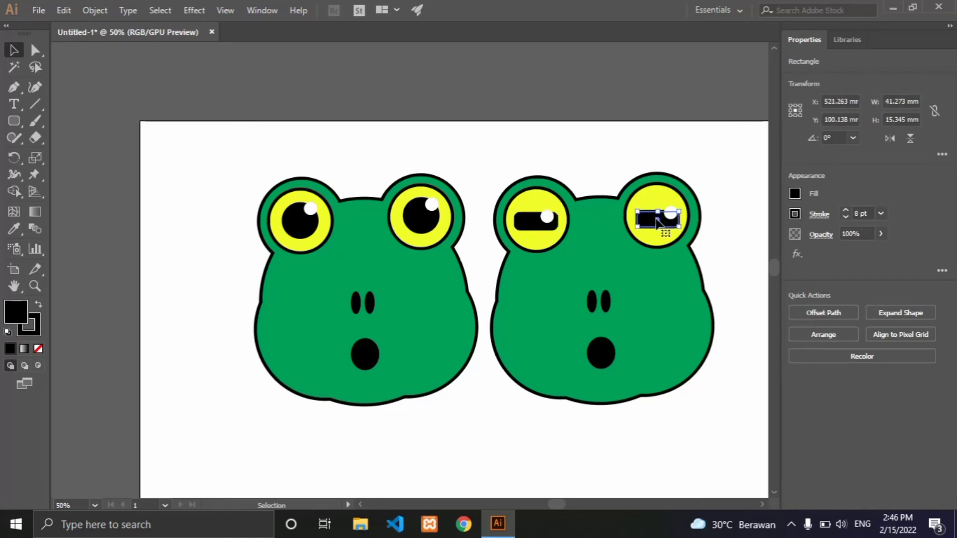
key("Up")
key("Up")
key("Up")
key("Up")
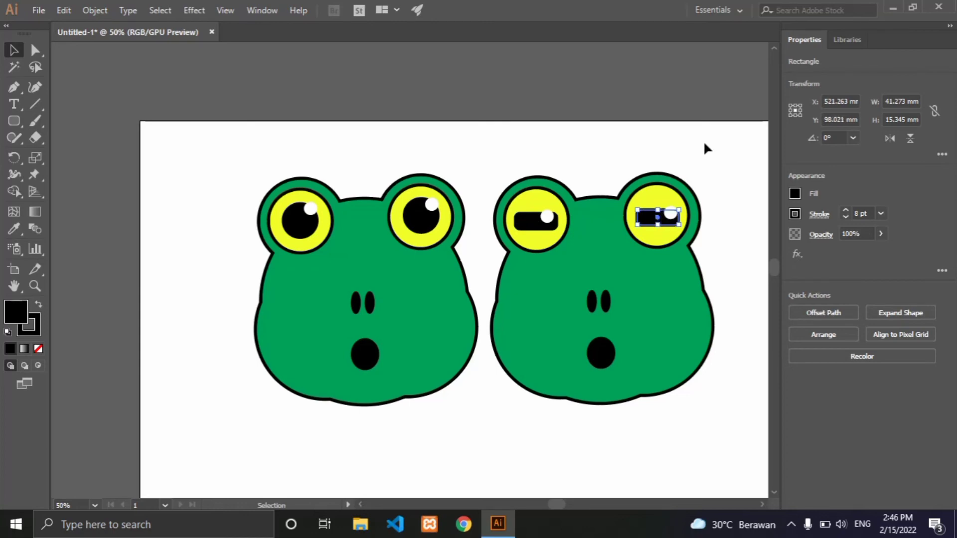
left_click(703, 140)
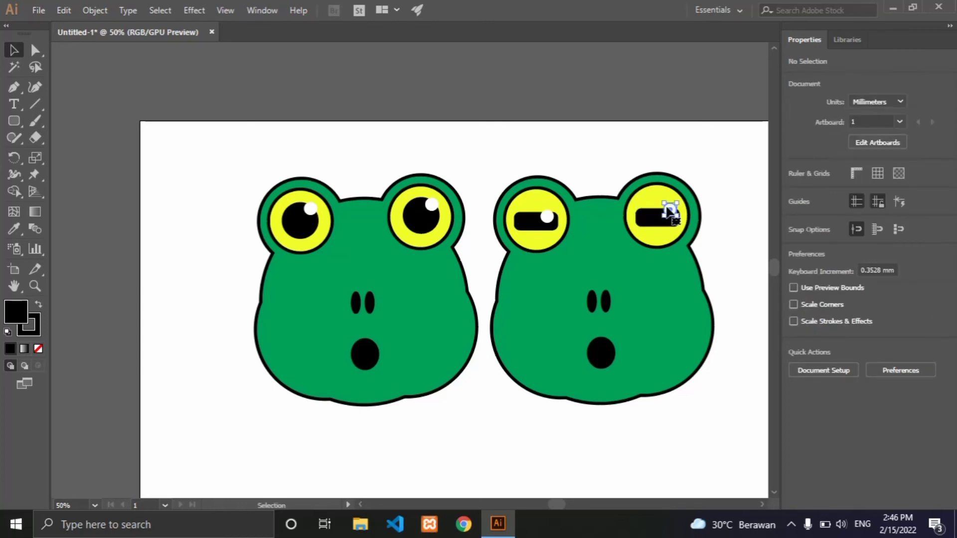
Reposition a white highlight onto the sleepy frog's left eye bar.
left_click(671, 210)
left_click_drag(555, 216, 555, 215)
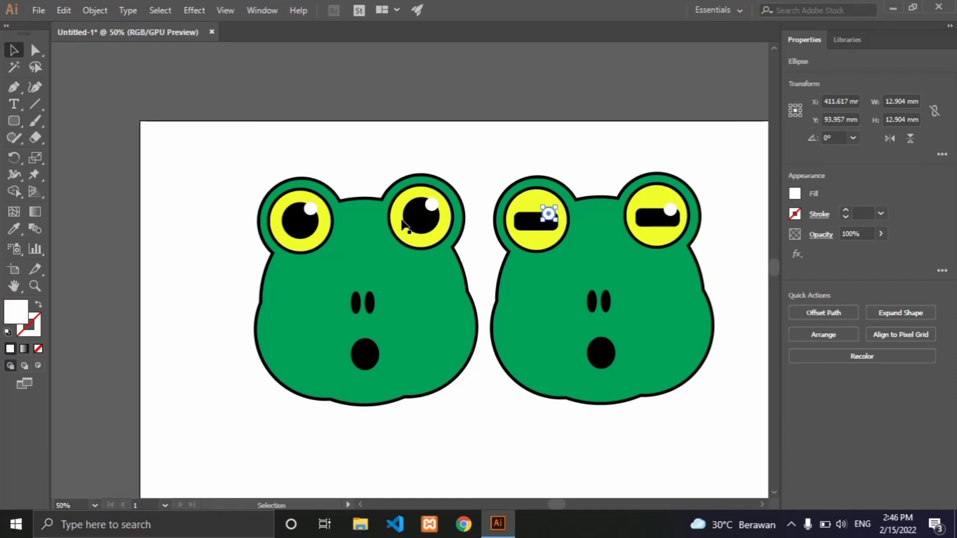
left_click(531, 127)
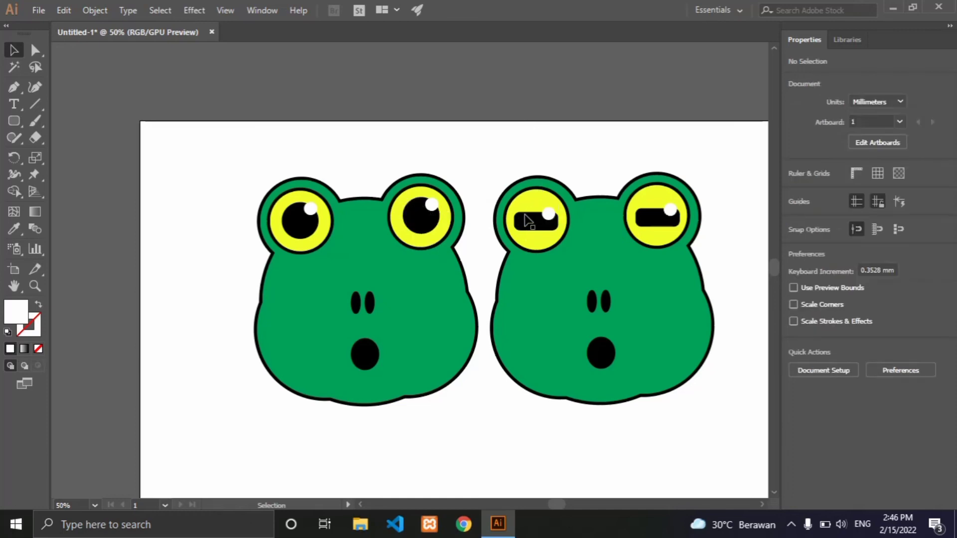
left_click(528, 221)
left_click(570, 141)
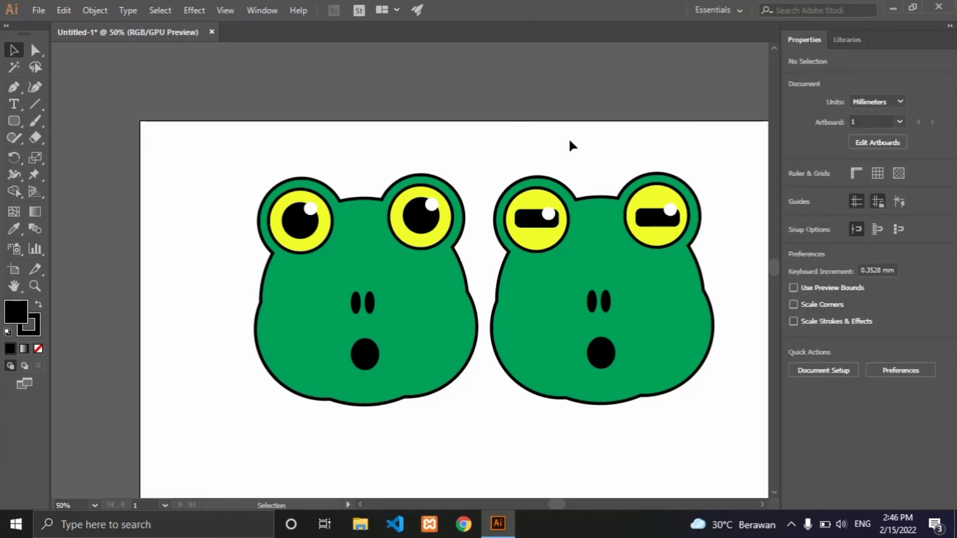
Marquee-select both frog faces and combine them with Group from the right-click menu.
left_click_drag(192, 153, 748, 430)
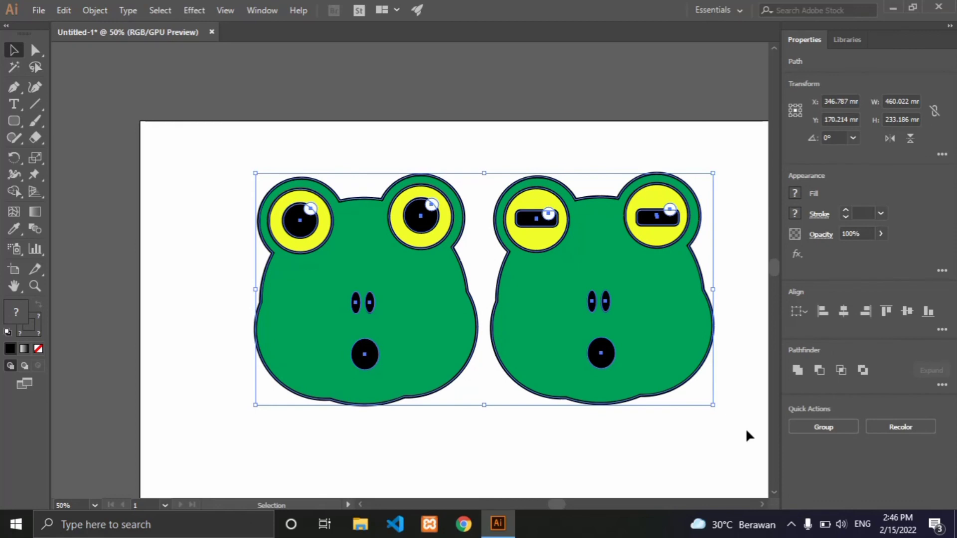
right_click(665, 285)
left_click(702, 95)
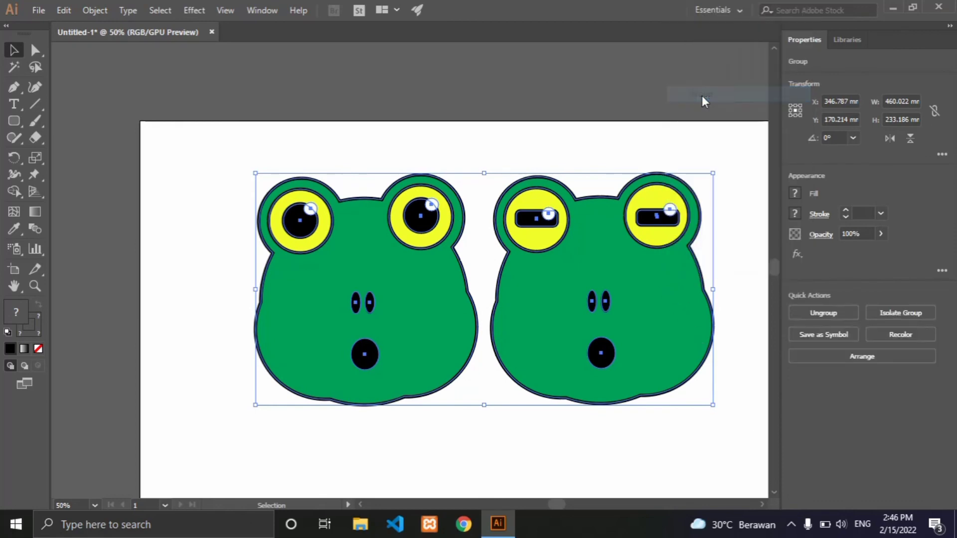
left_click(707, 142)
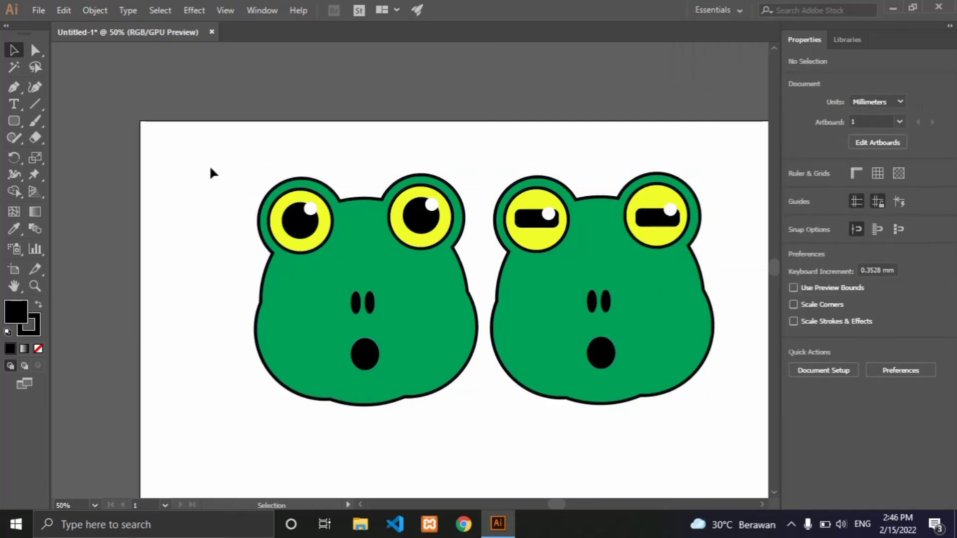
left_click(35, 11)
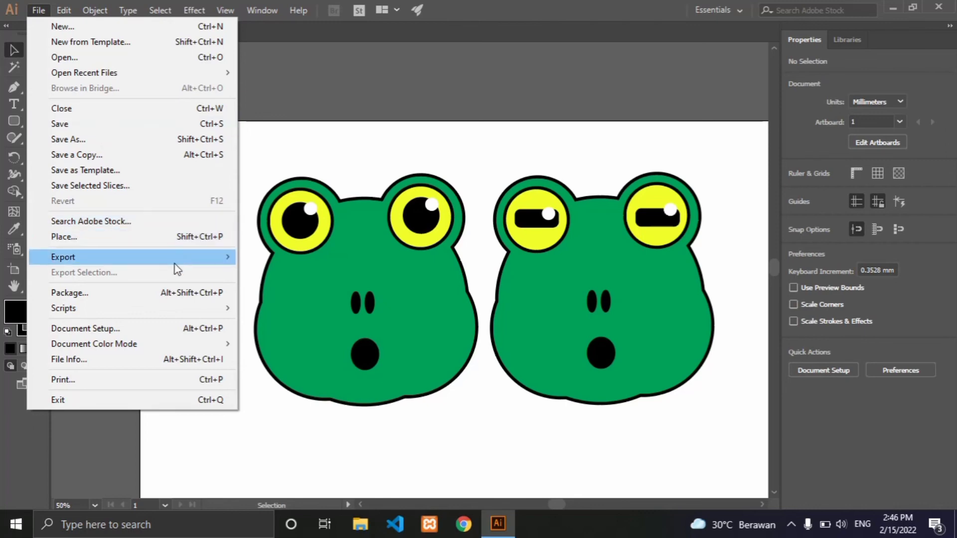
mouse_move(63, 256)
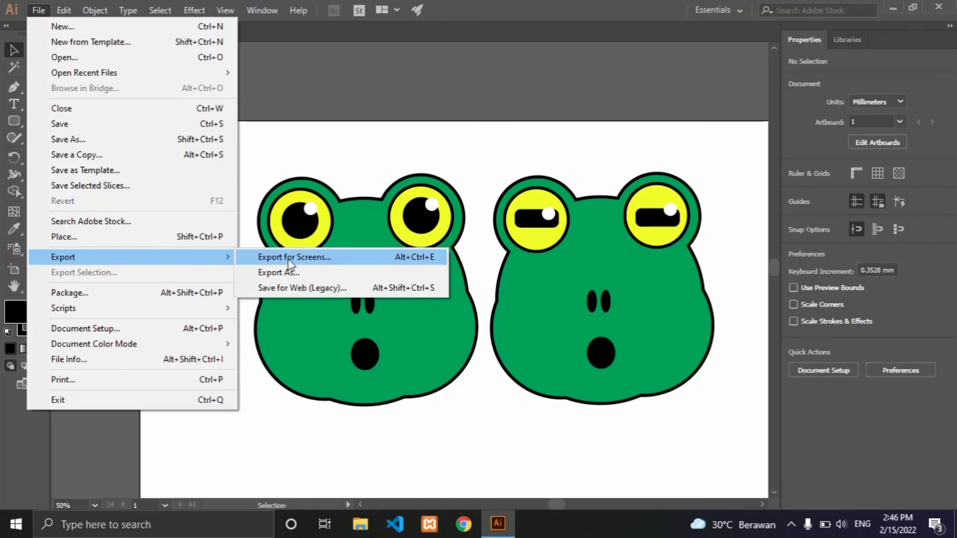
left_click(449, 150)
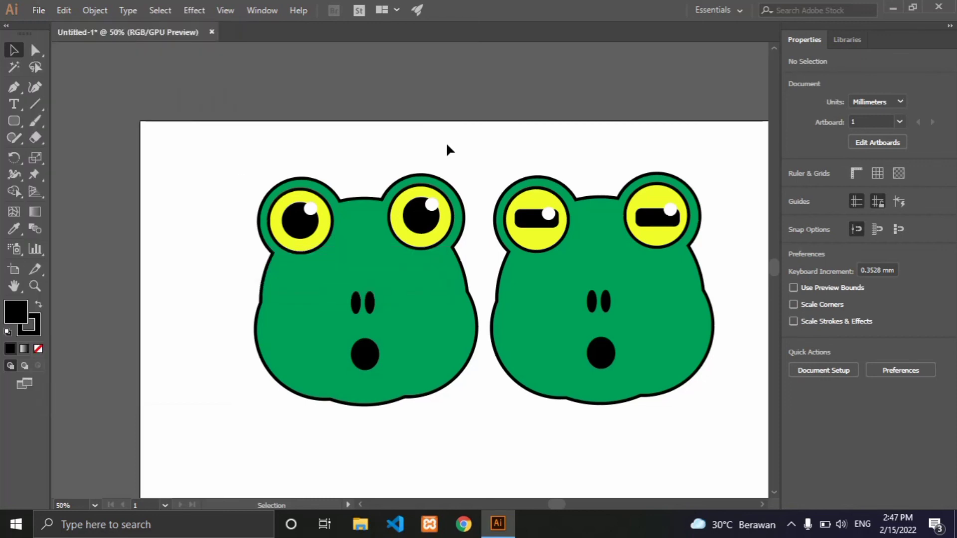